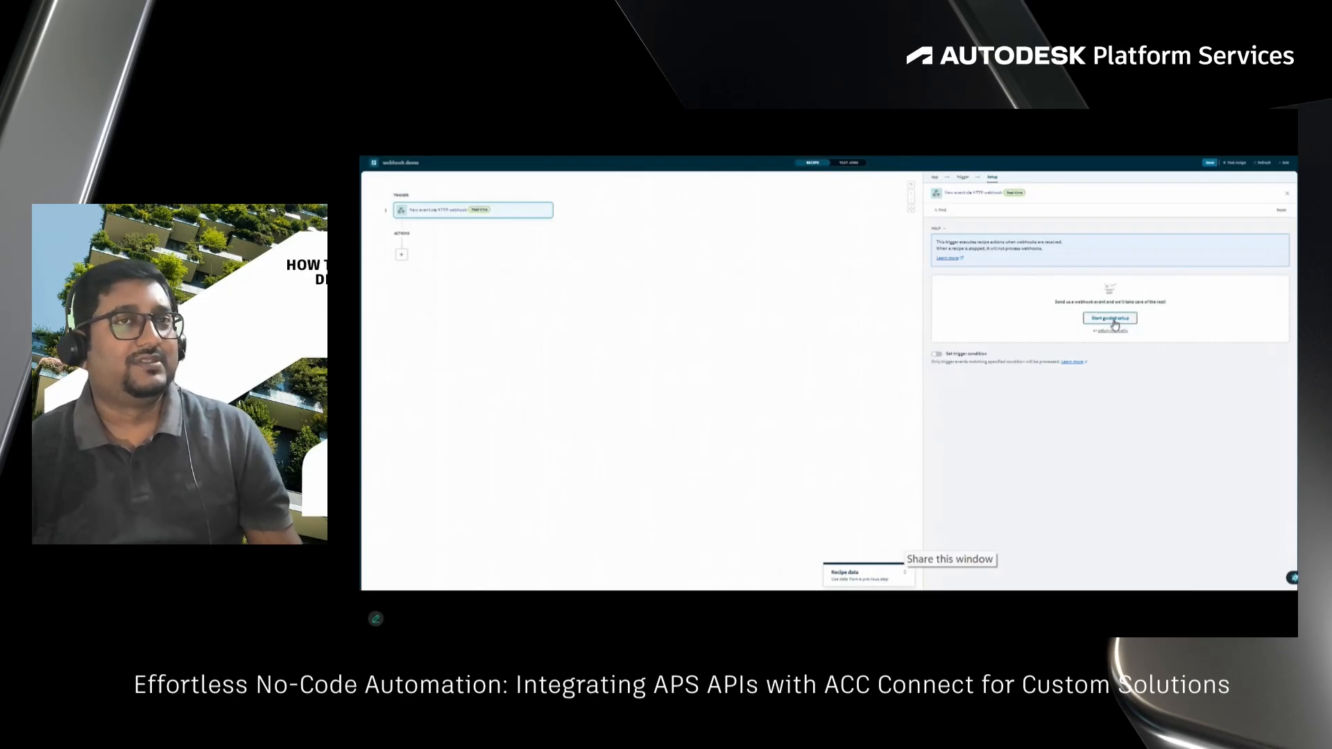
- Start the guided webhook setup and generate the webhook address for an event named dm-version-added
left_click(1110, 319)
left_click(880, 233)
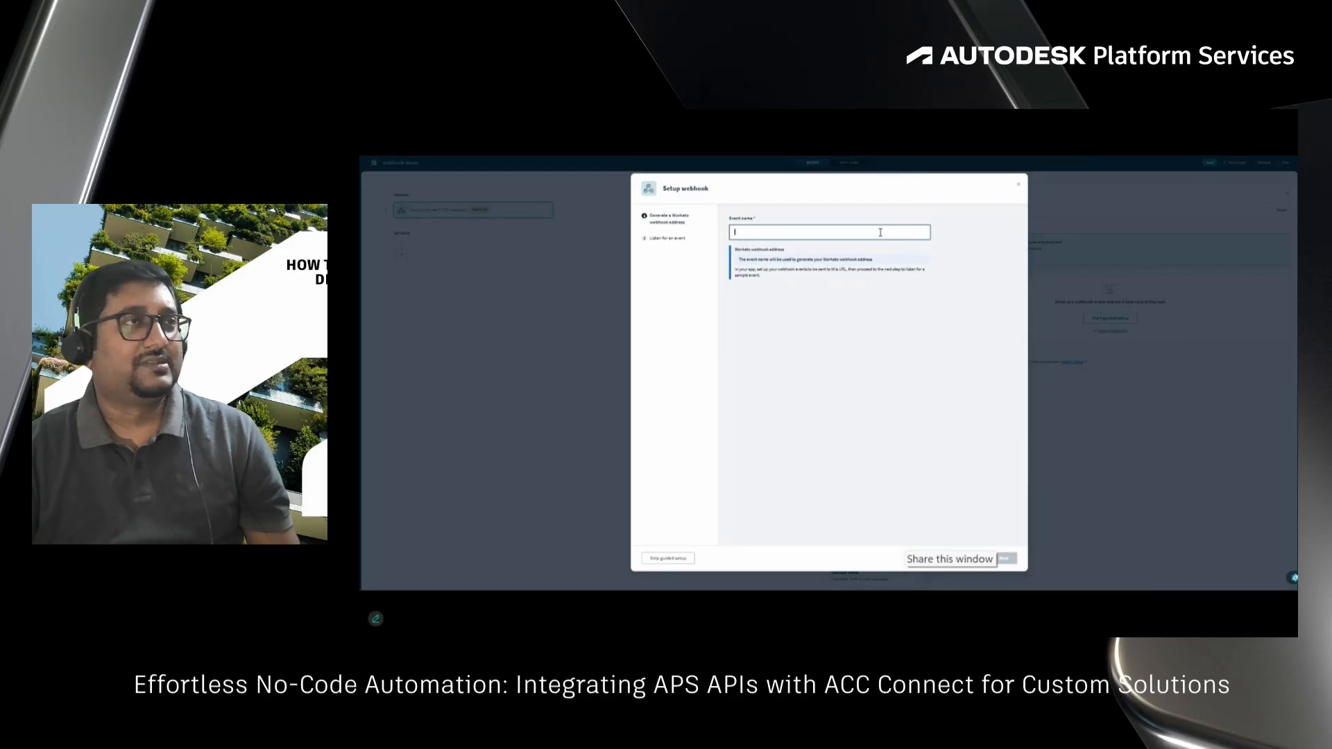
type("dw")
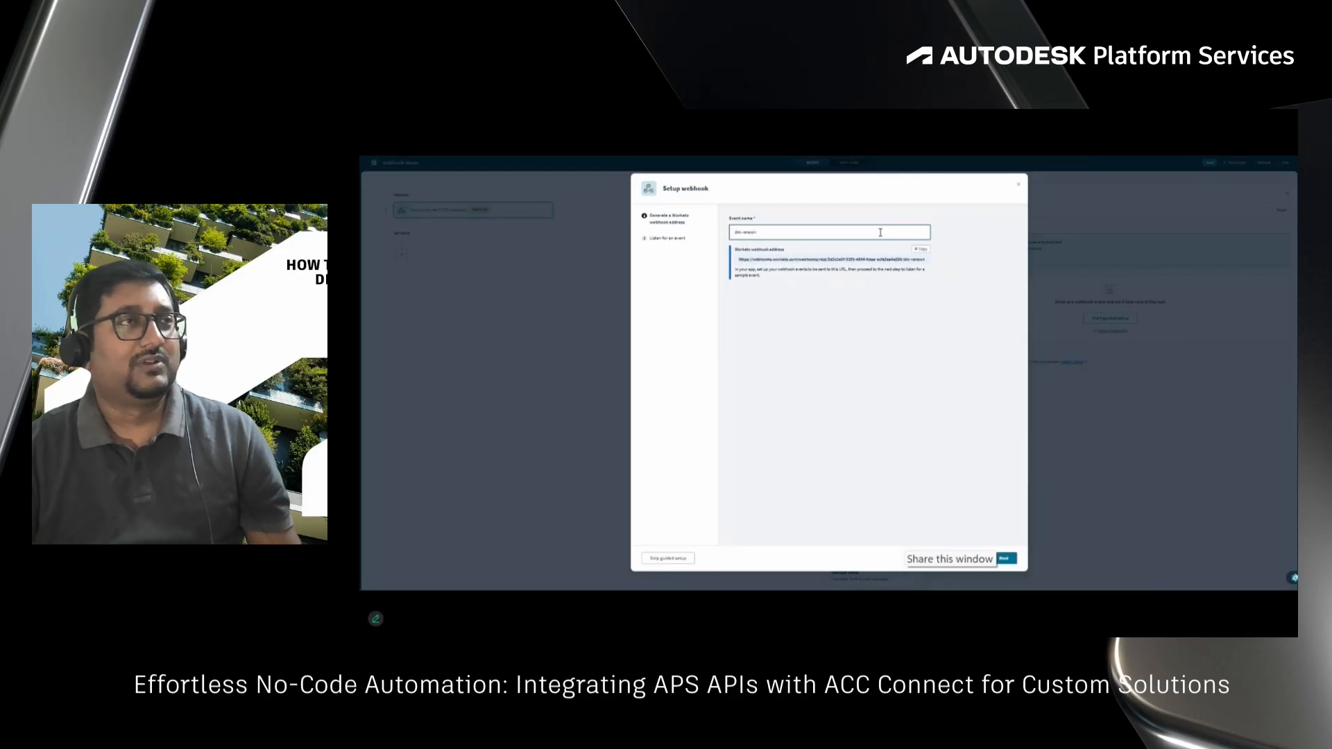
type("-version-added")
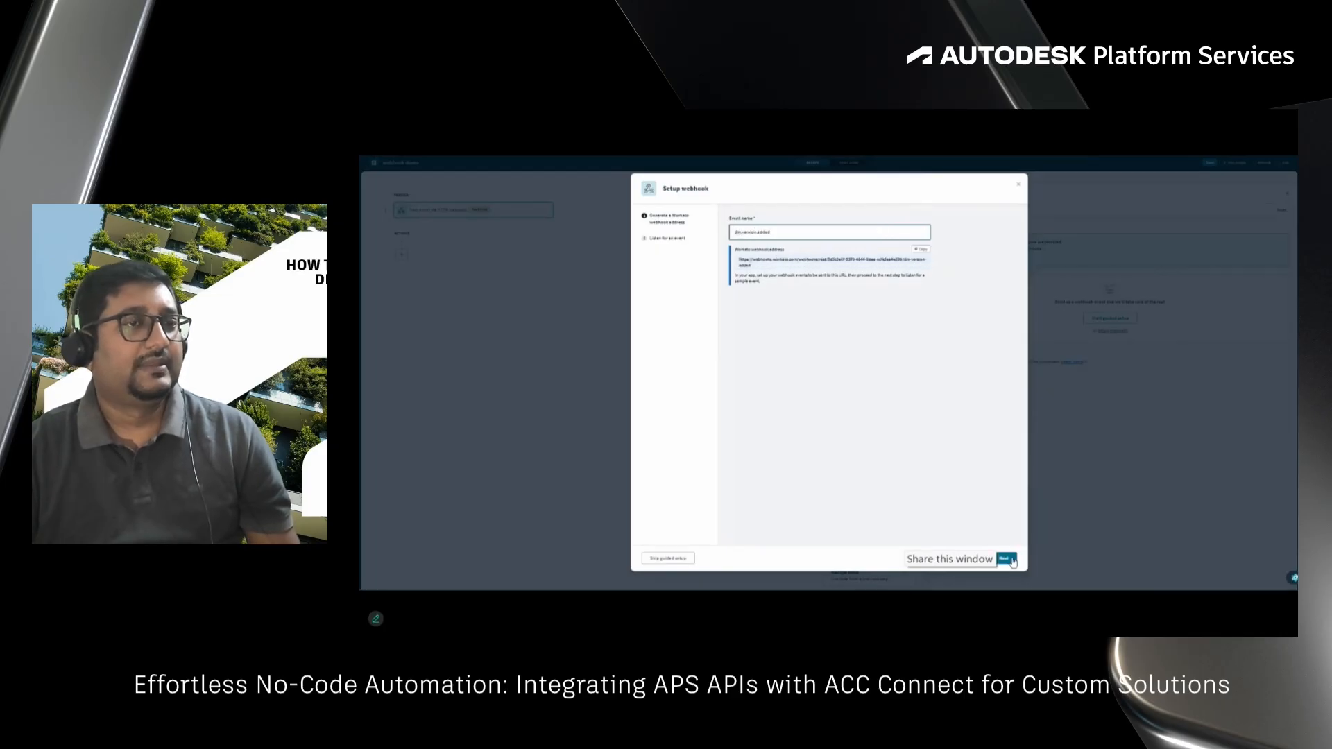
left_click(1007, 559)
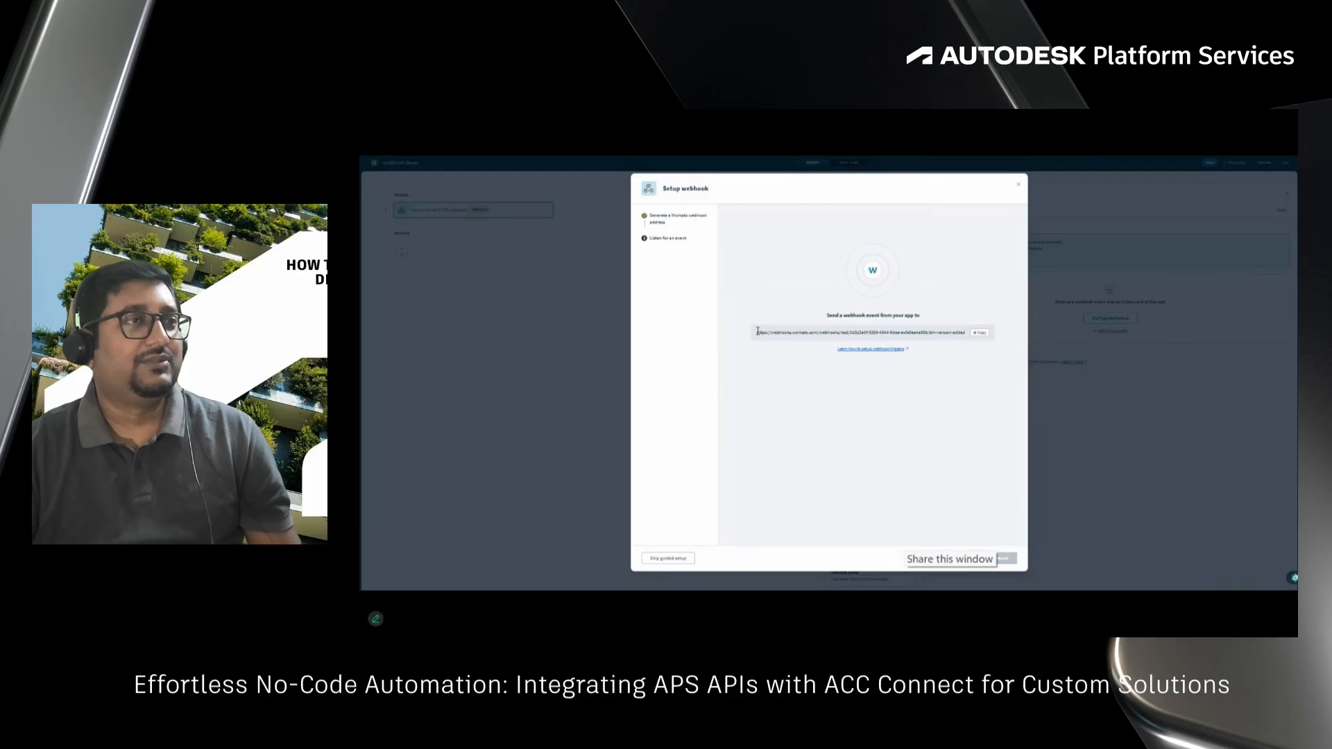
left_click_drag(757, 332, 960, 377)
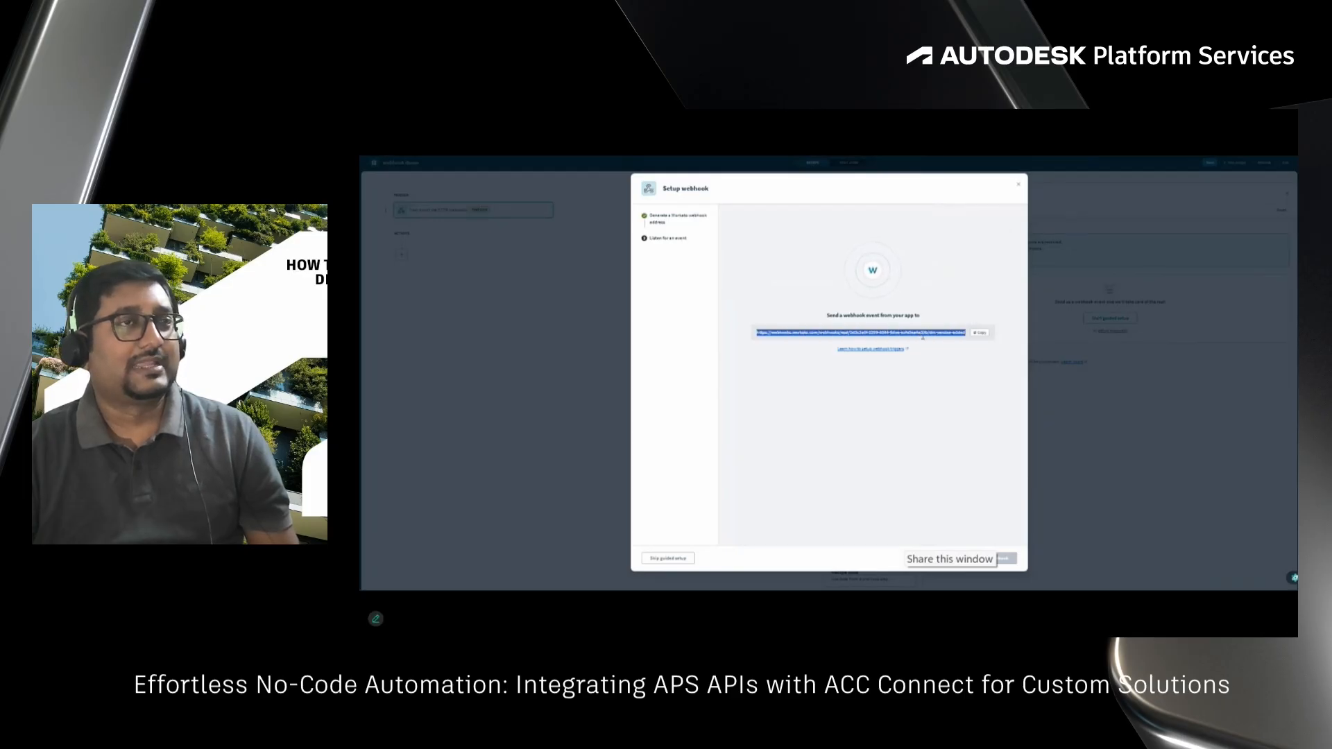
left_click(968, 340)
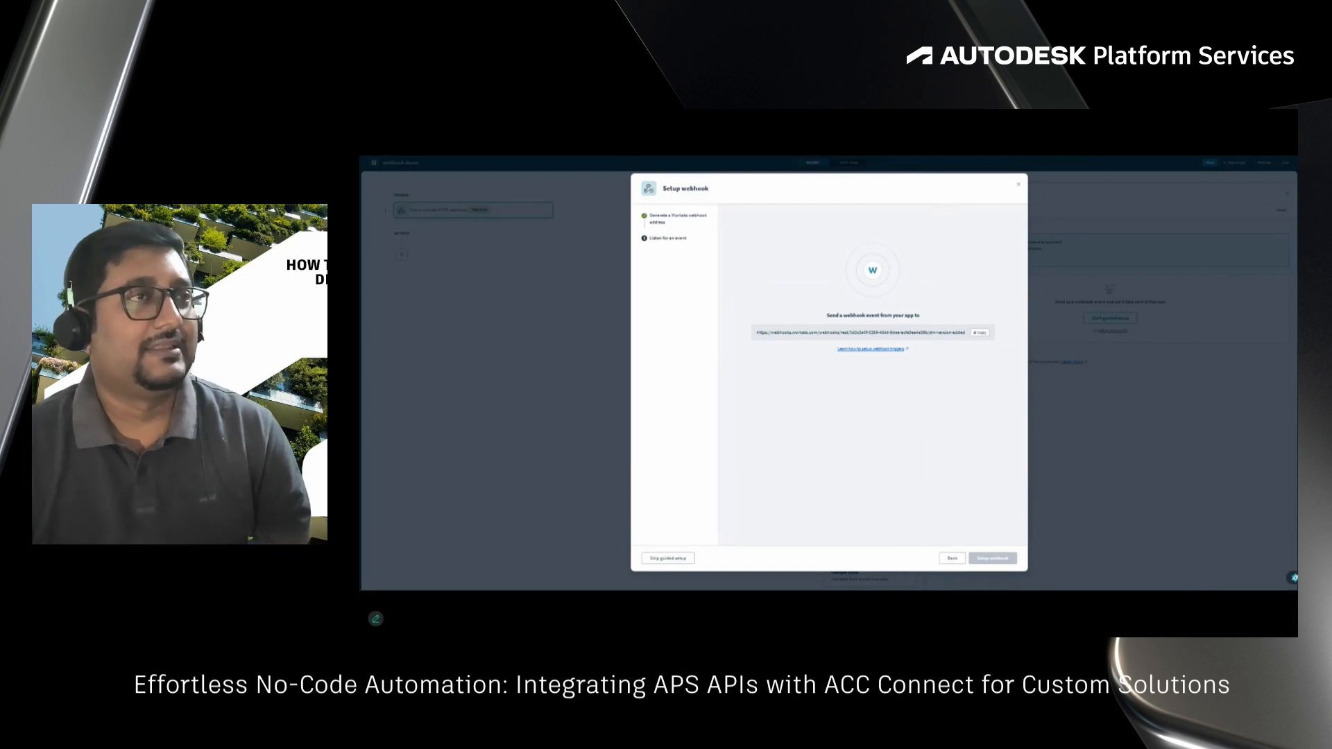
- Switch to Autodesk Docs, create a subfolder named Demo - Mott in the Webhooks Test folder and open it
left_click_drag(770, 388, 785, 166)
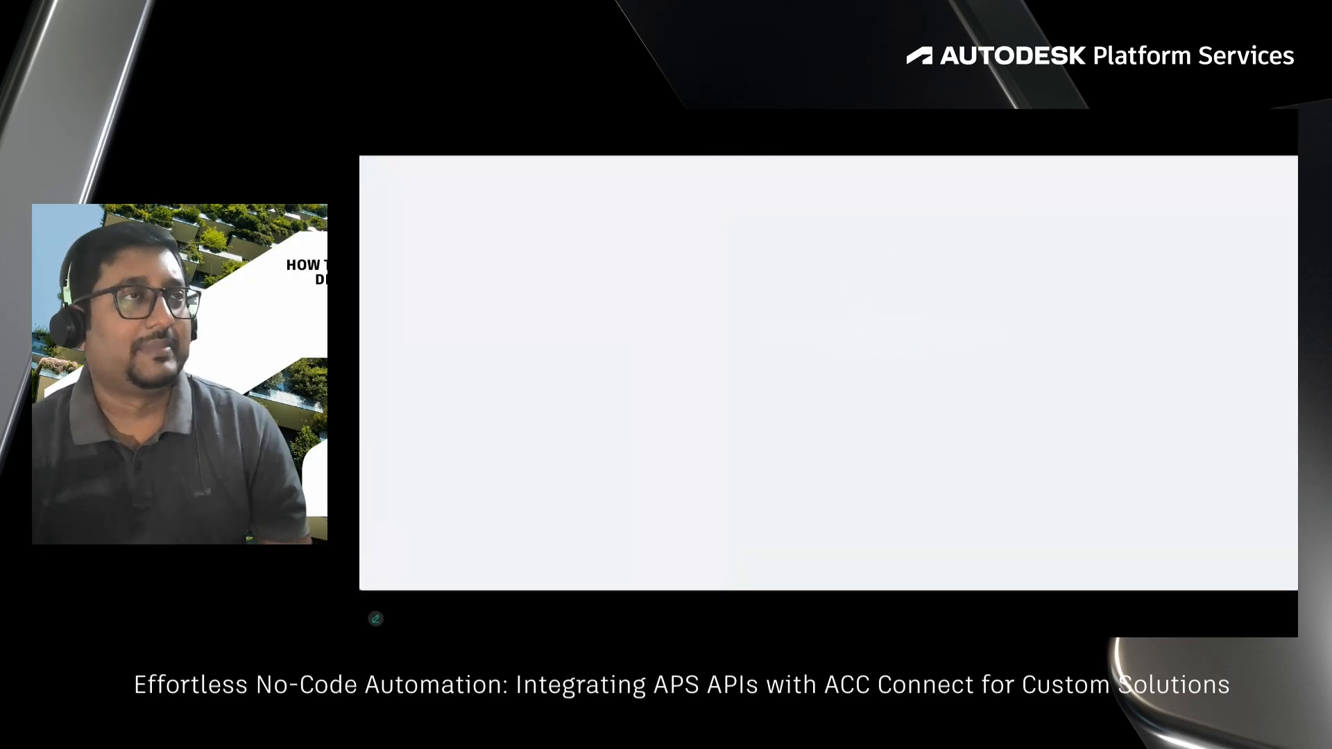
scroll(503, 456, "down", 5)
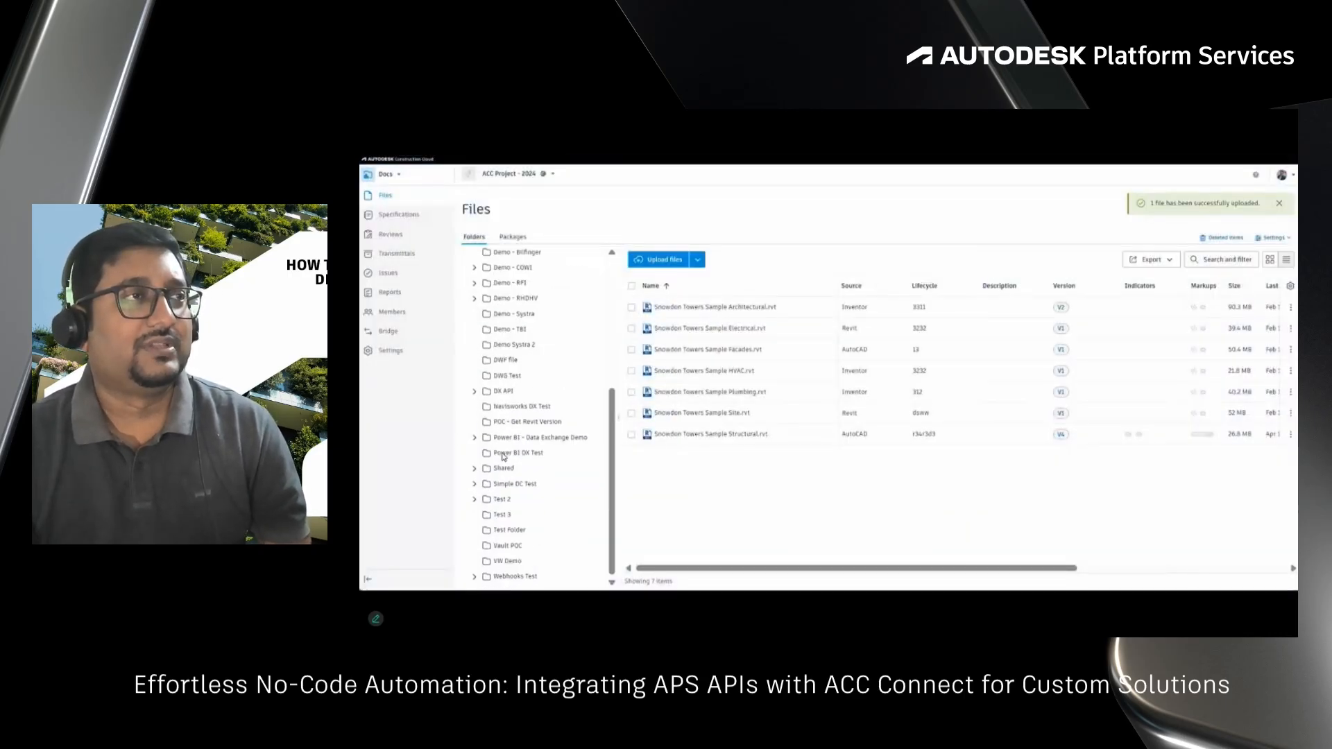
left_click(514, 575)
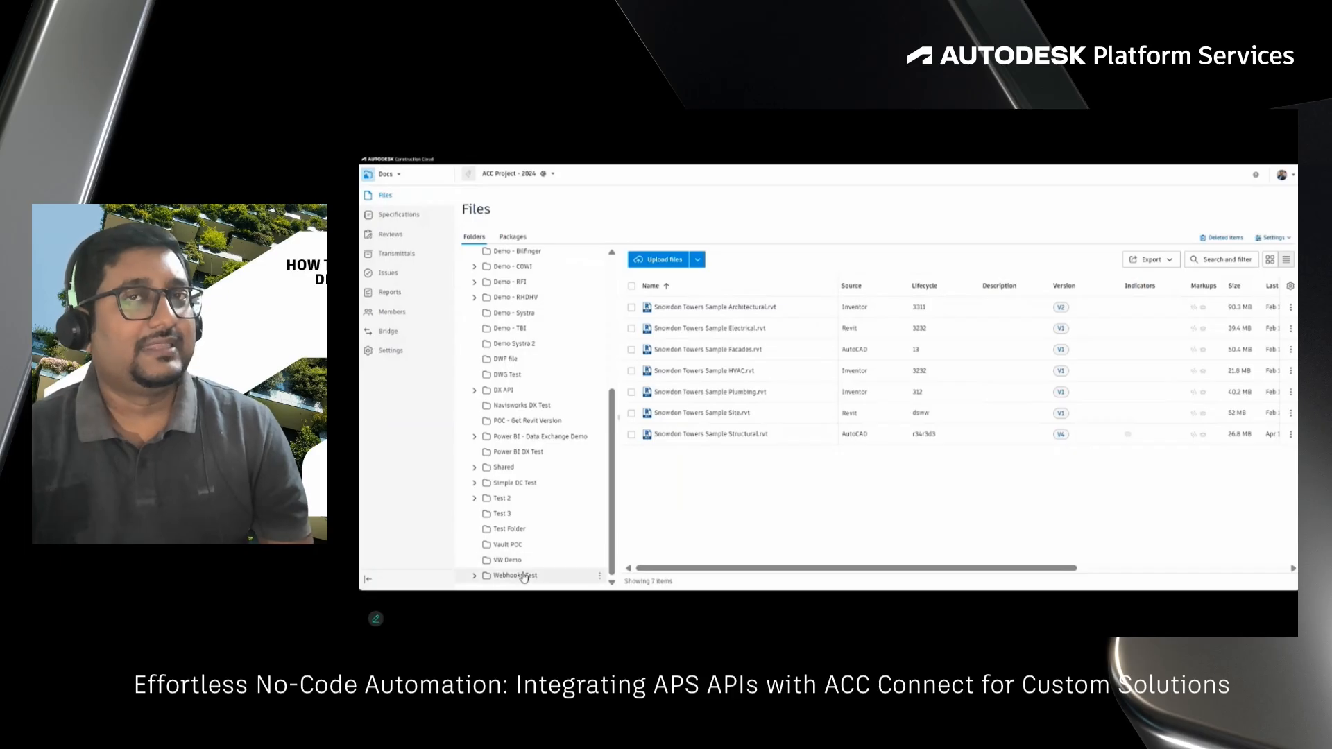
left_click(698, 259)
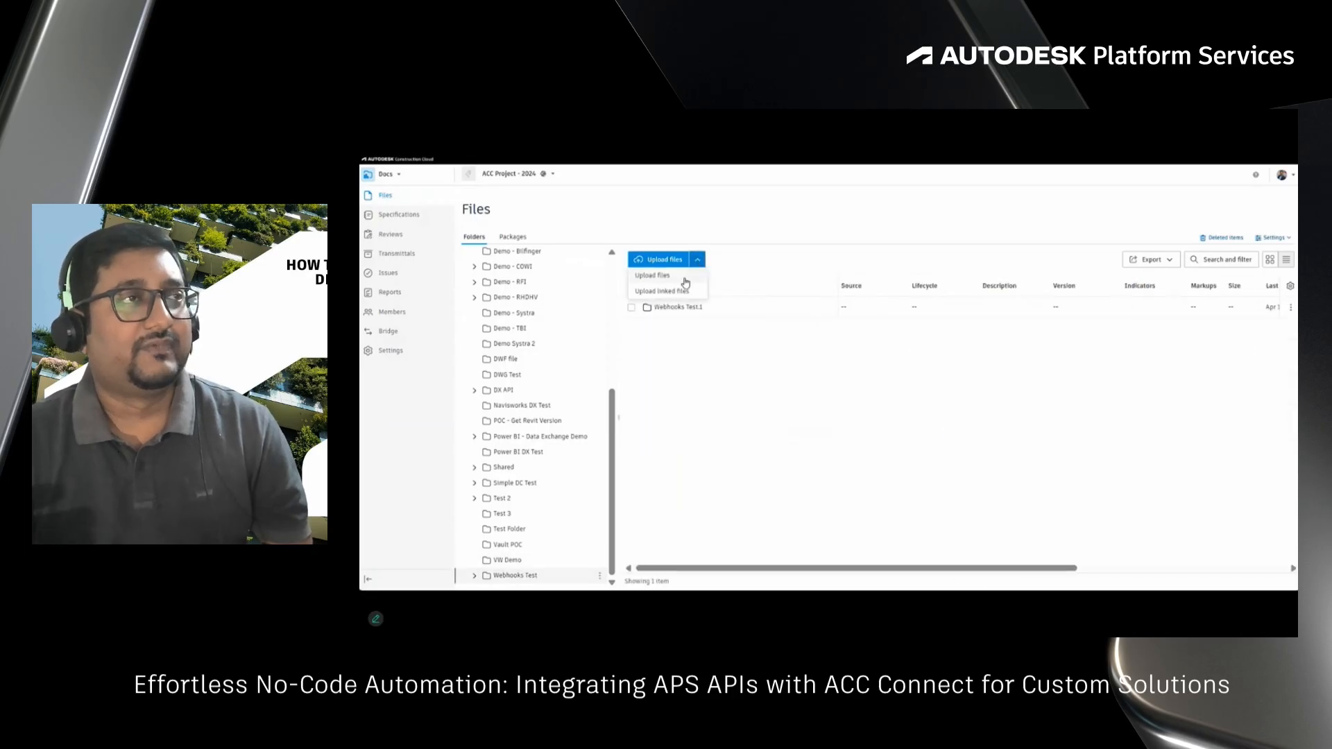
left_click(600, 576)
left_click(621, 347)
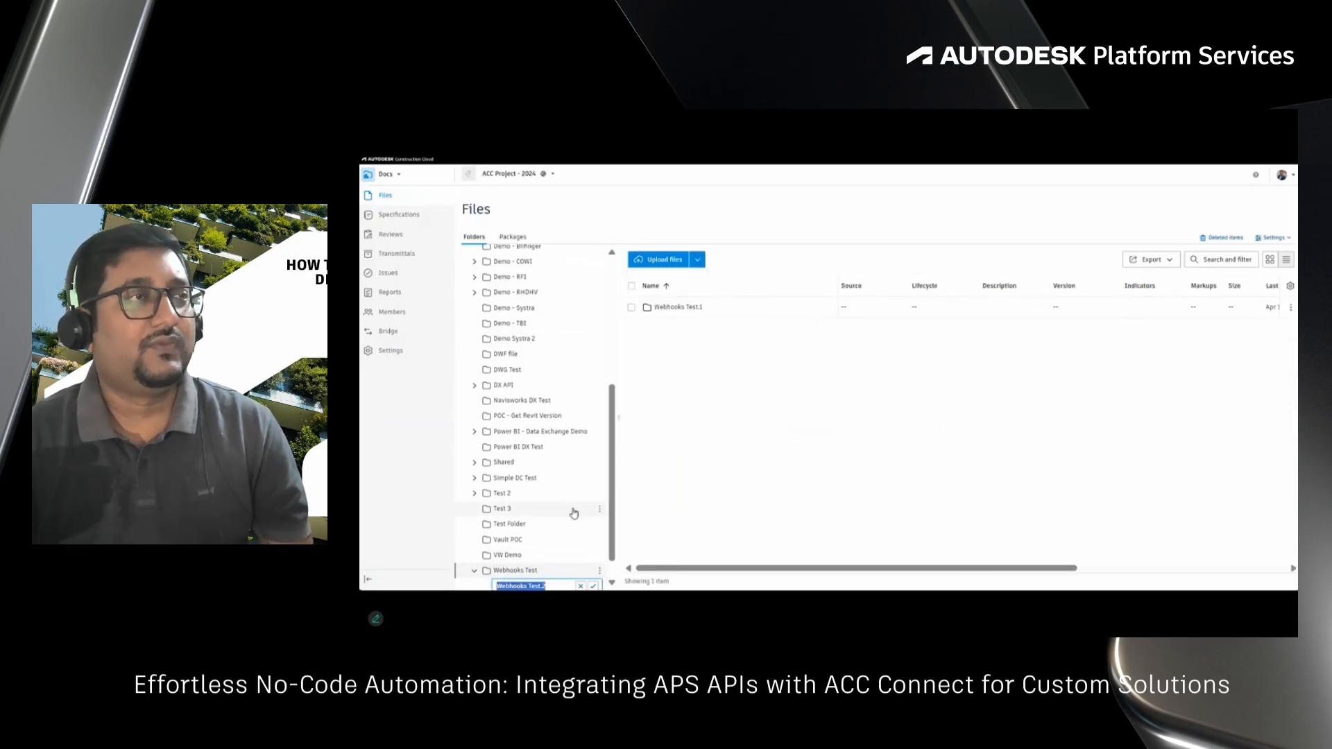
type("Demo")
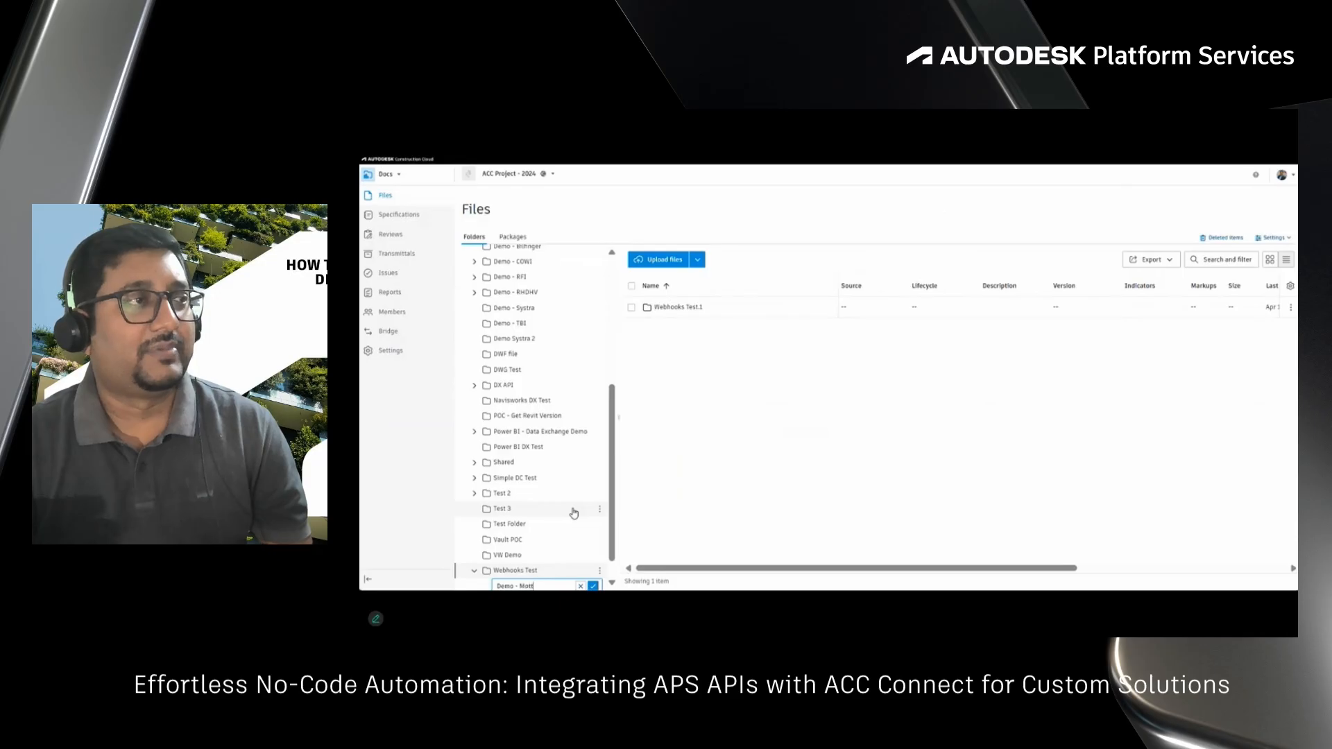
type(" - Mott")
left_click(594, 586)
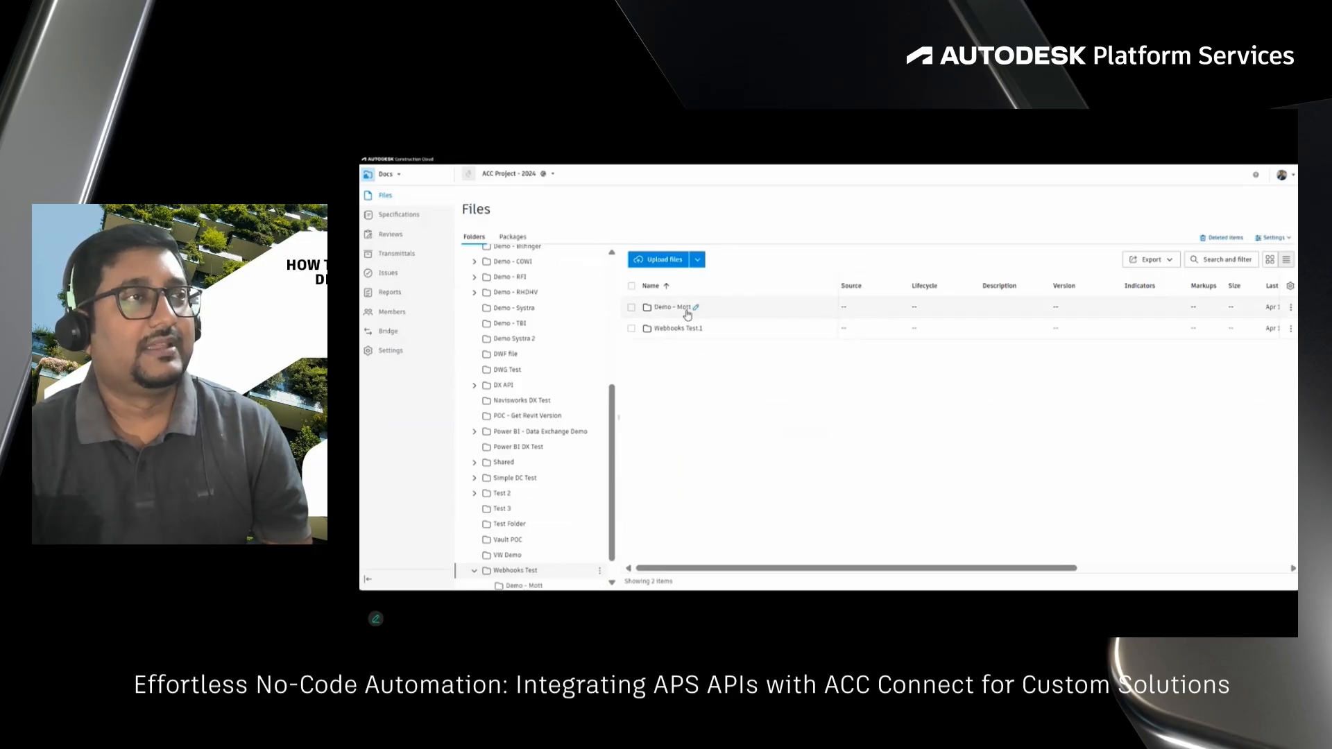
left_click(686, 311)
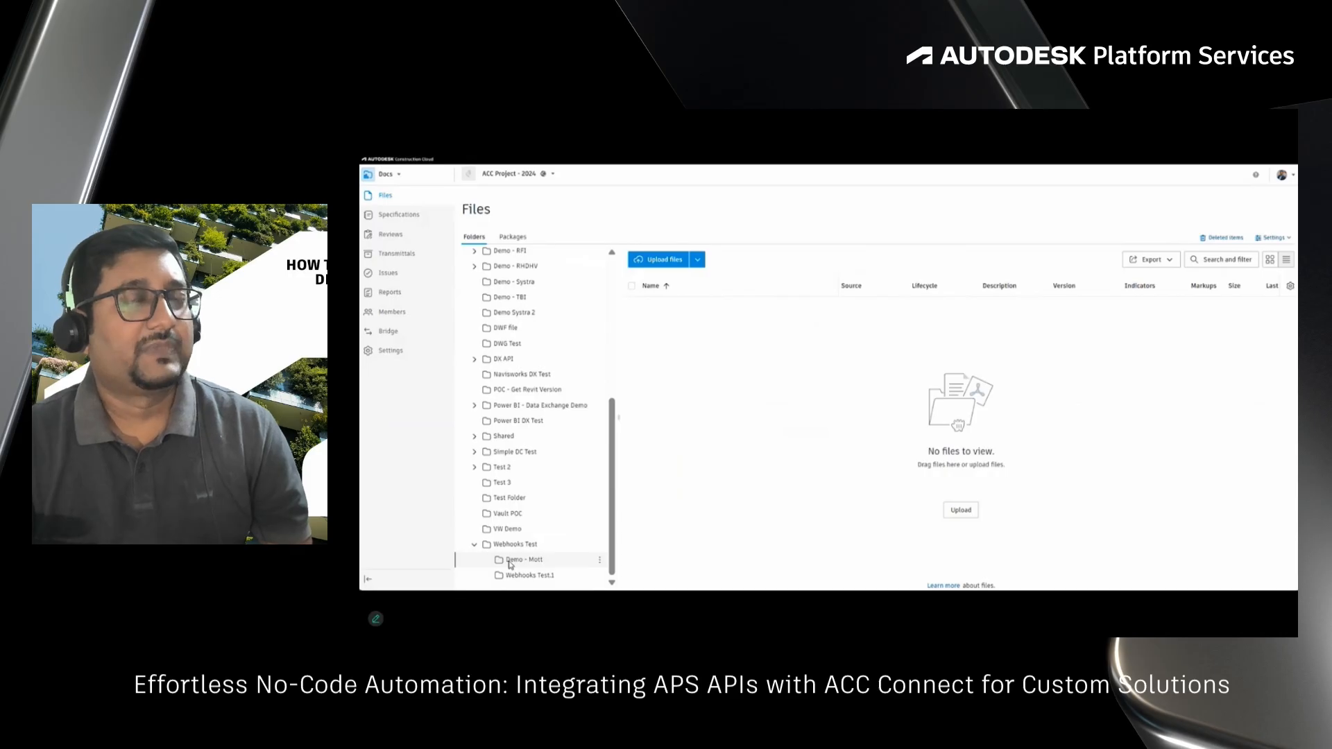
- Switch to Postman and examine the dm.version.added folder scope and the existing Get Top Folders and Get Folder Contents responses
key("alt+Tab")
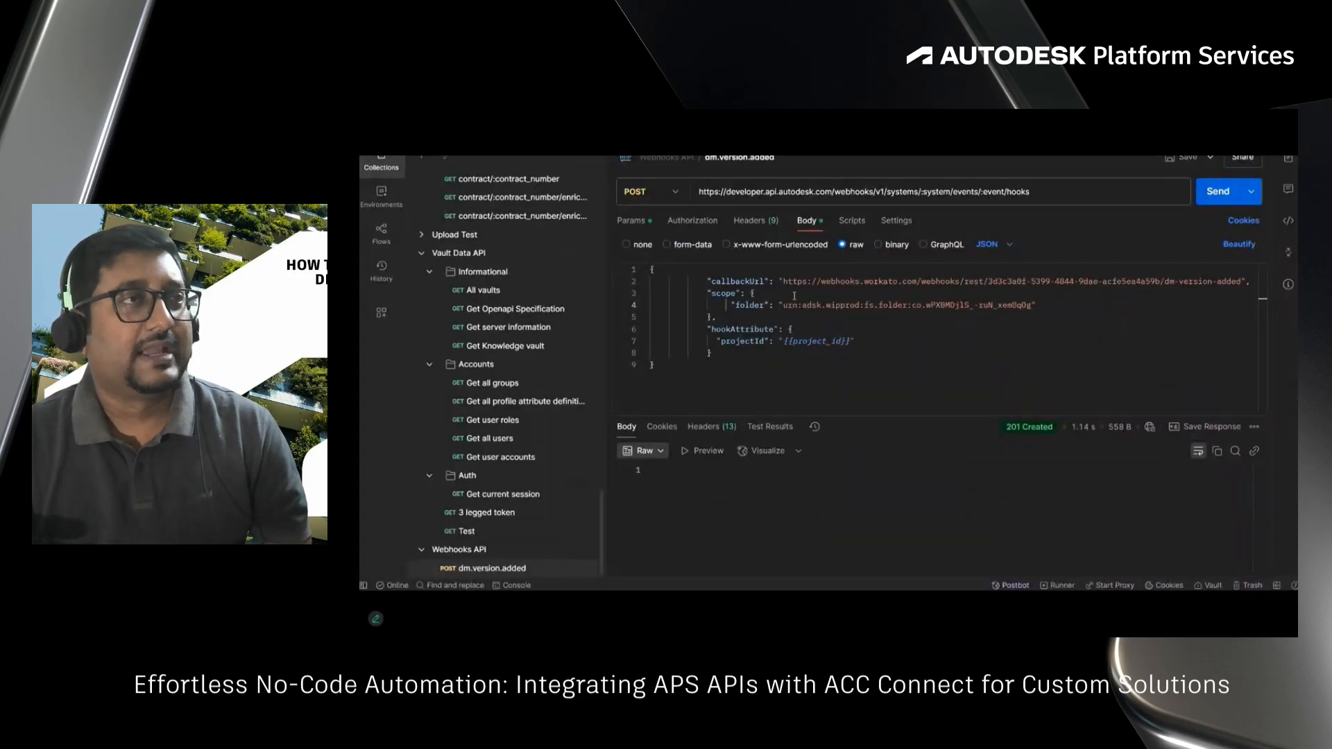
left_click_drag(783, 306, 1017, 310)
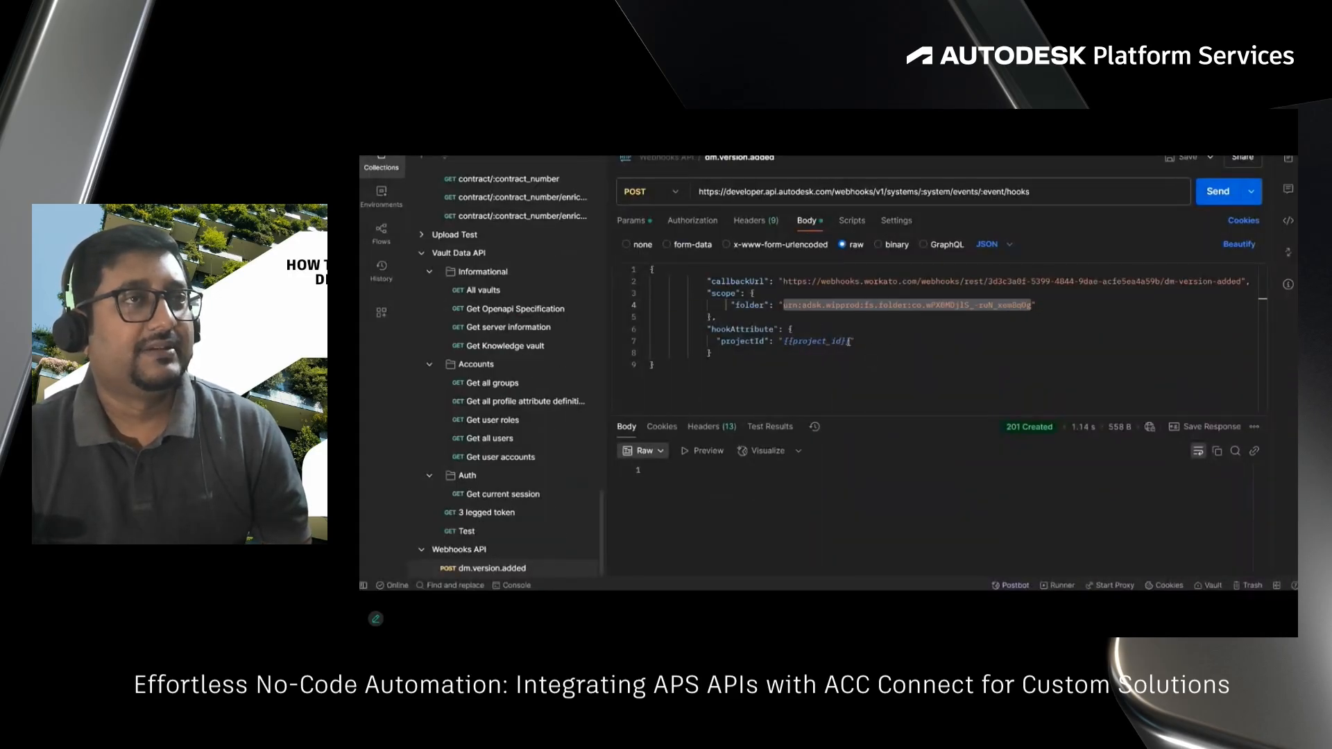
scroll(504, 345, "down", 15)
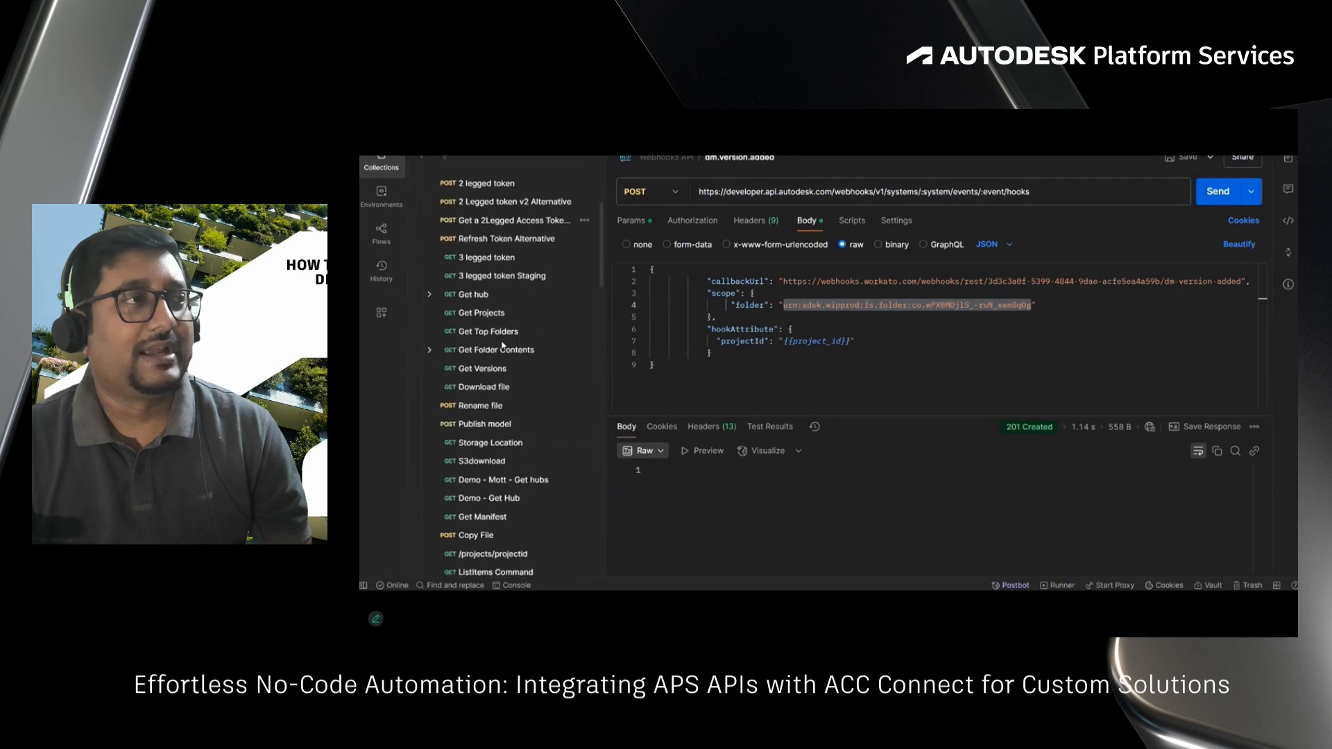
scroll(503, 346, "up", 2)
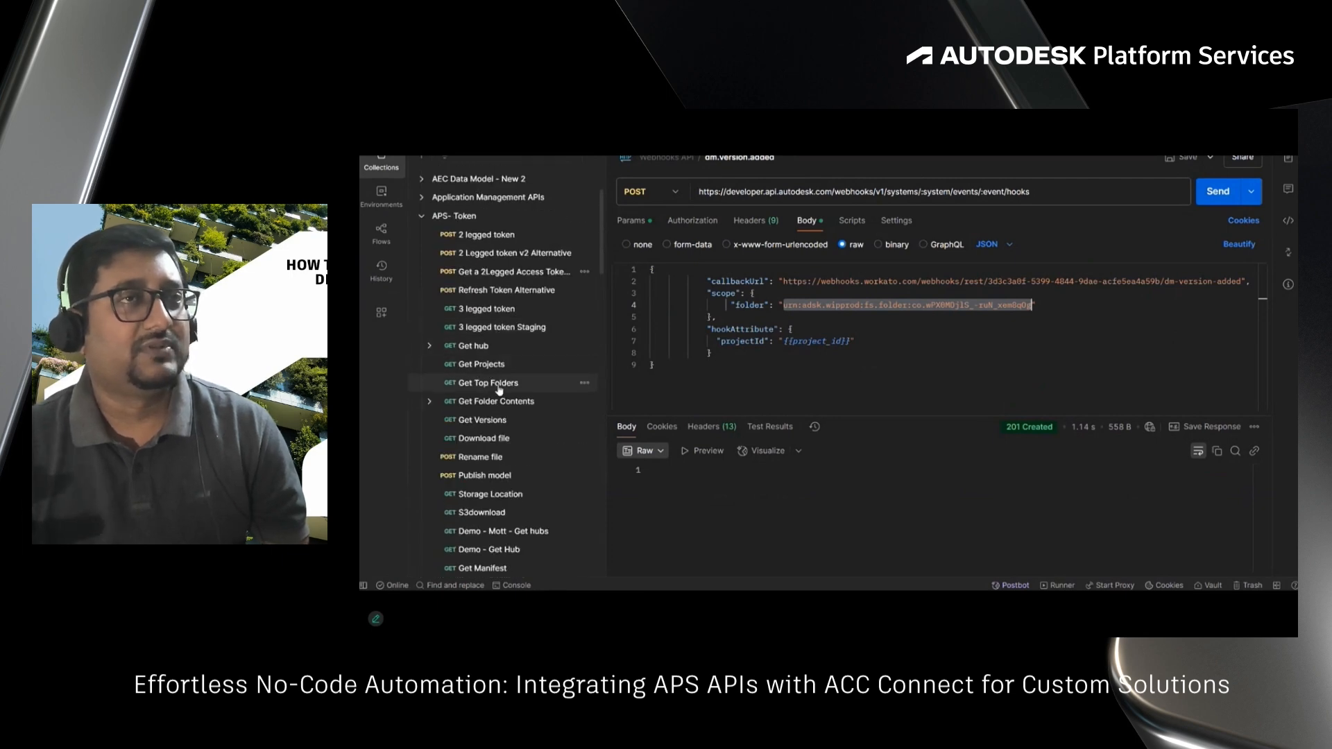
left_click(498, 385)
scroll(499, 385, "down", 2)
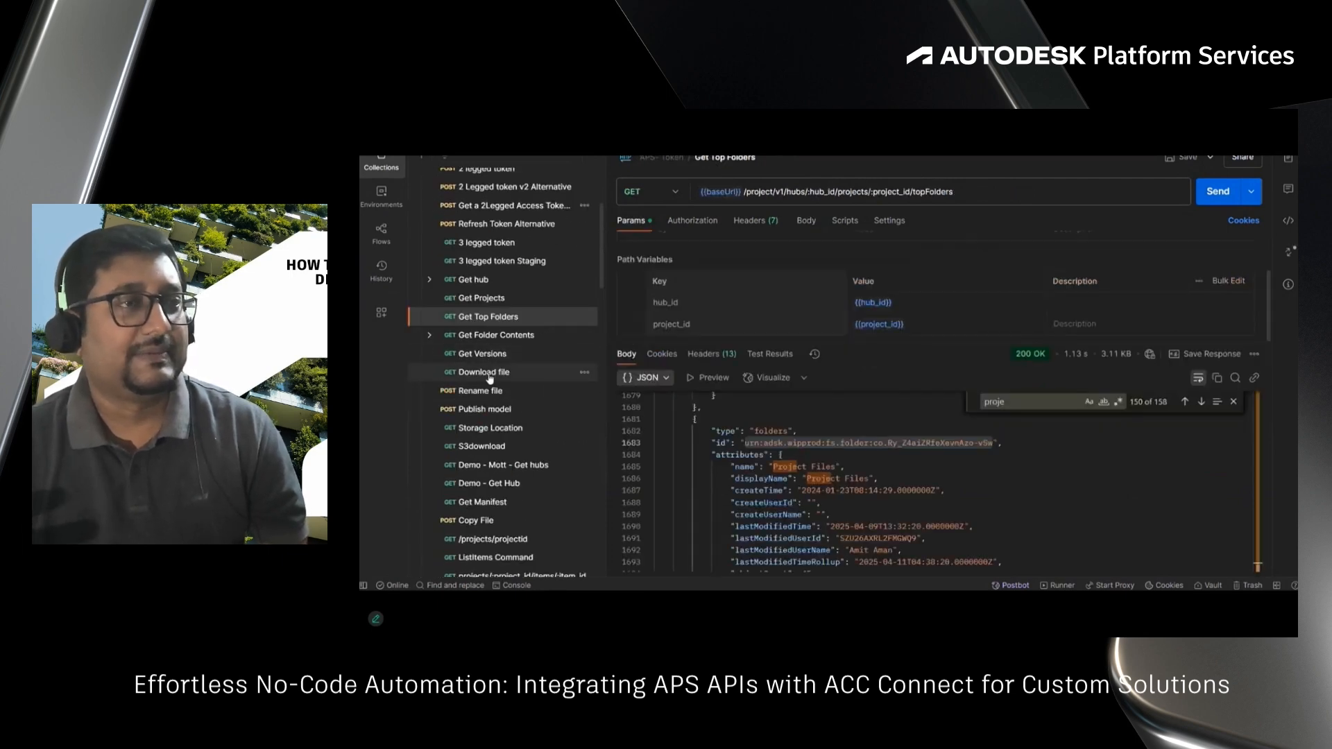
left_click(509, 336)
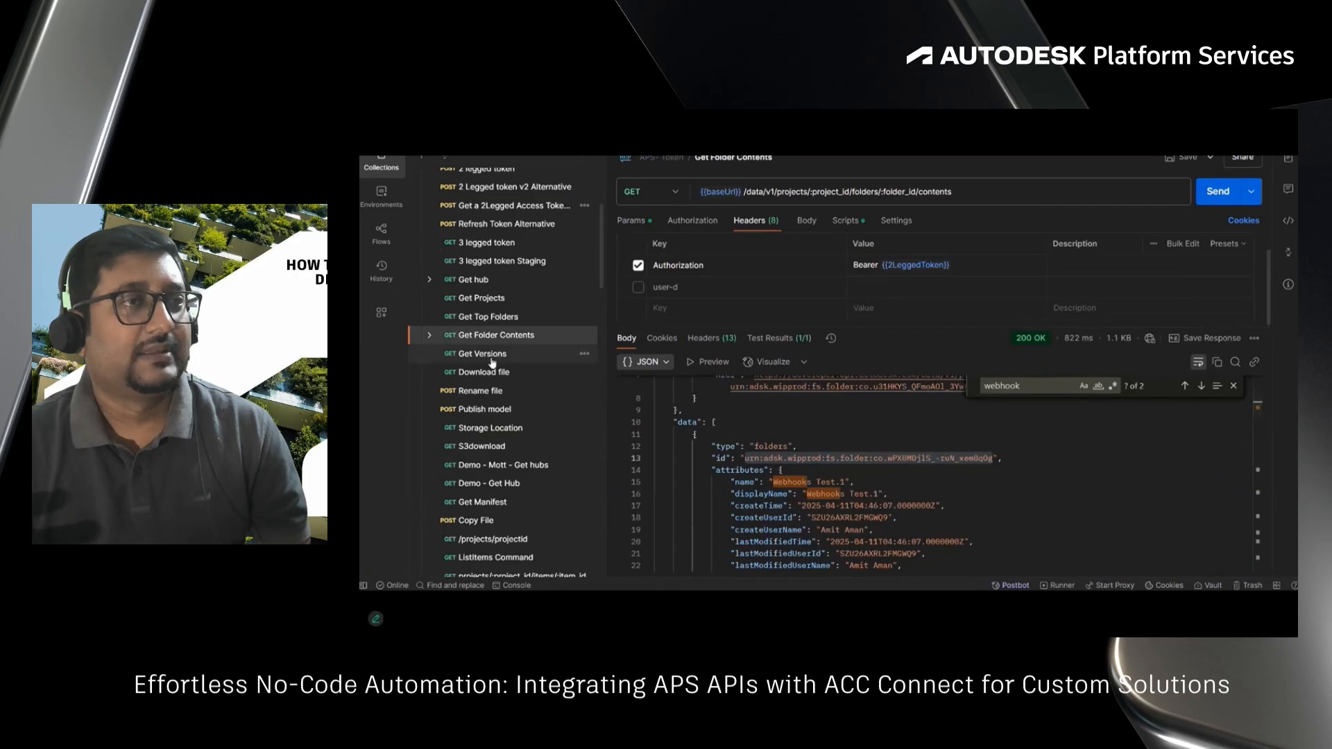
scroll(773, 449, "up", 3)
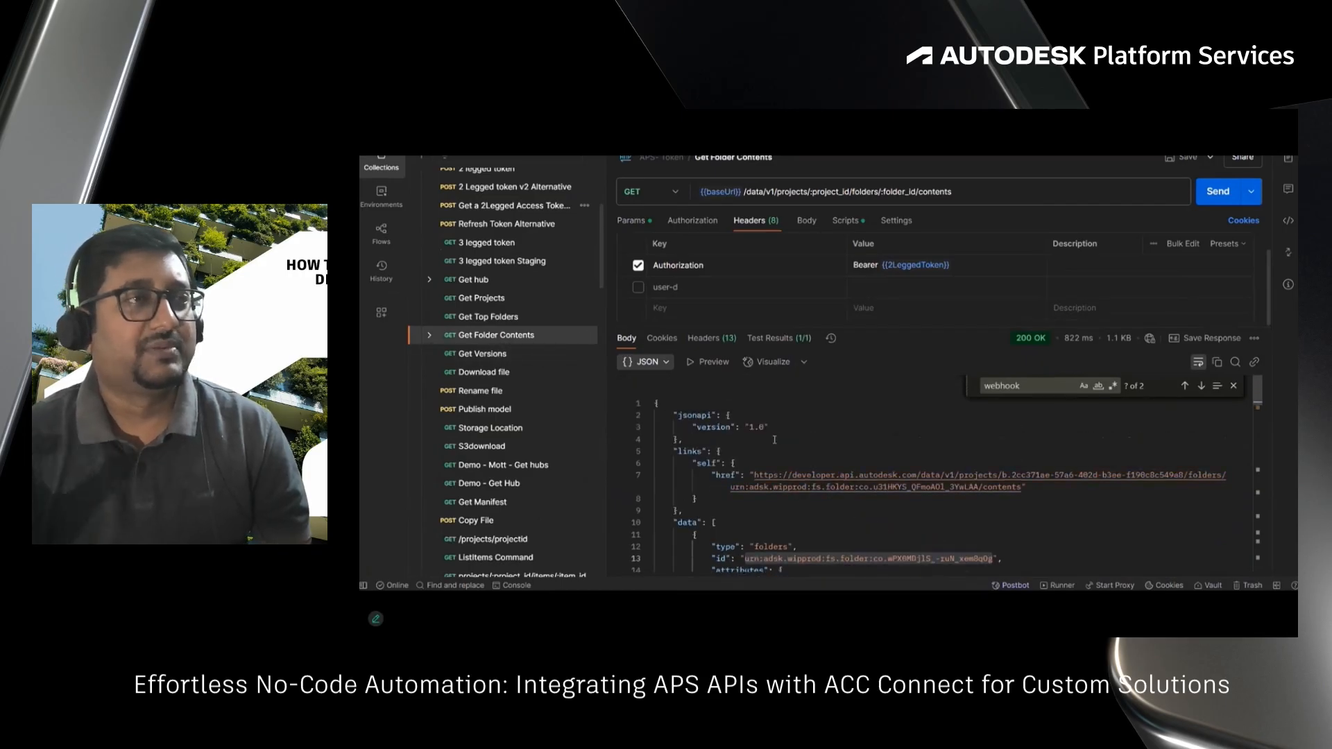
scroll(773, 449, "down", 3)
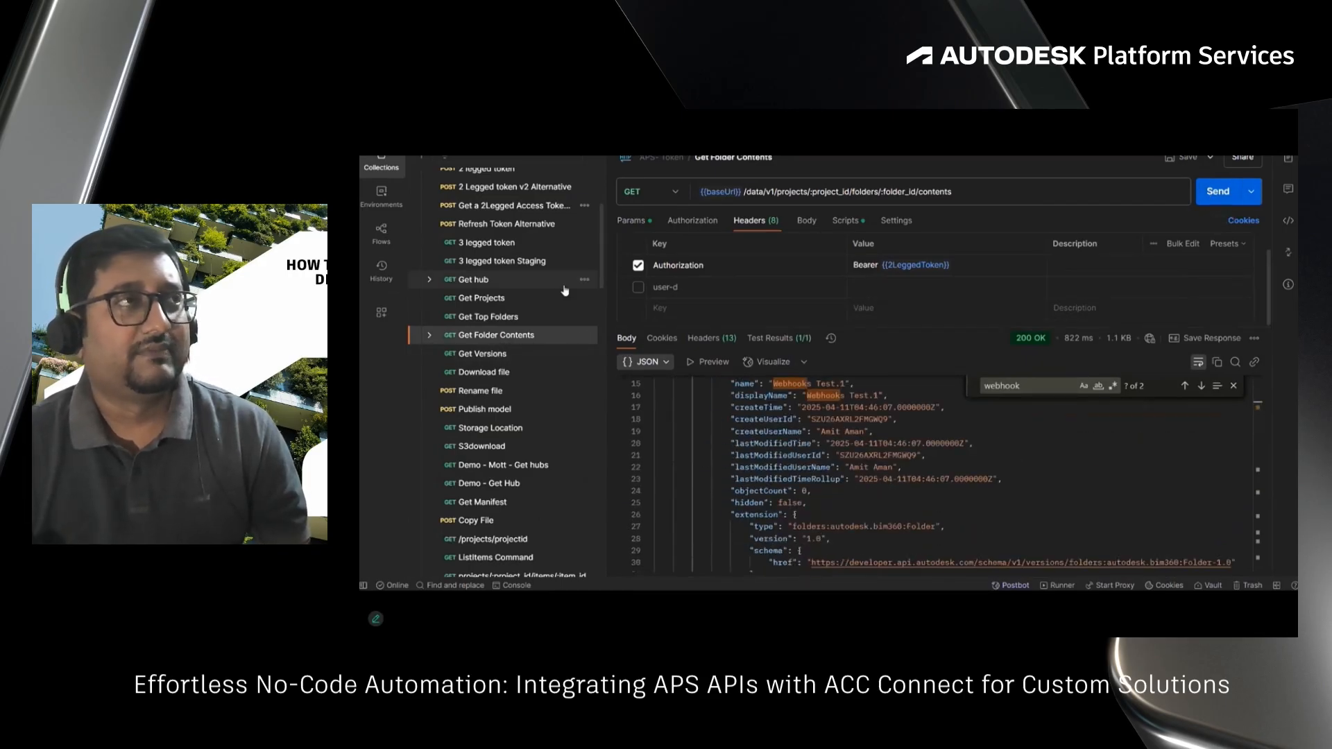
- Request a fresh access token with the 2 Legged token v2 Alternative request
scroll(565, 291, "up", 3)
left_click(527, 344)
left_click(1219, 191)
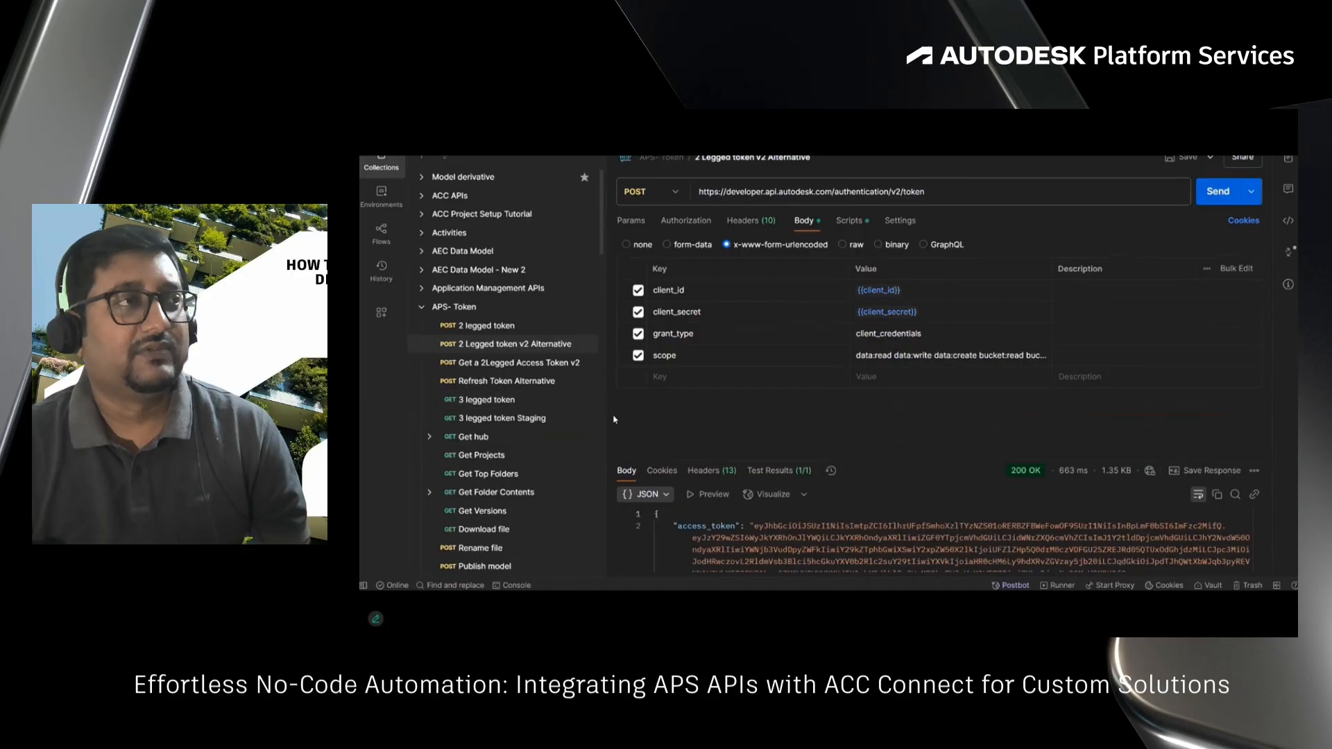
- Send the Get Folder Contents request again and copy the Demo - Mott folder's id from the response
scroll(542, 429, "down", 2)
left_click(511, 426)
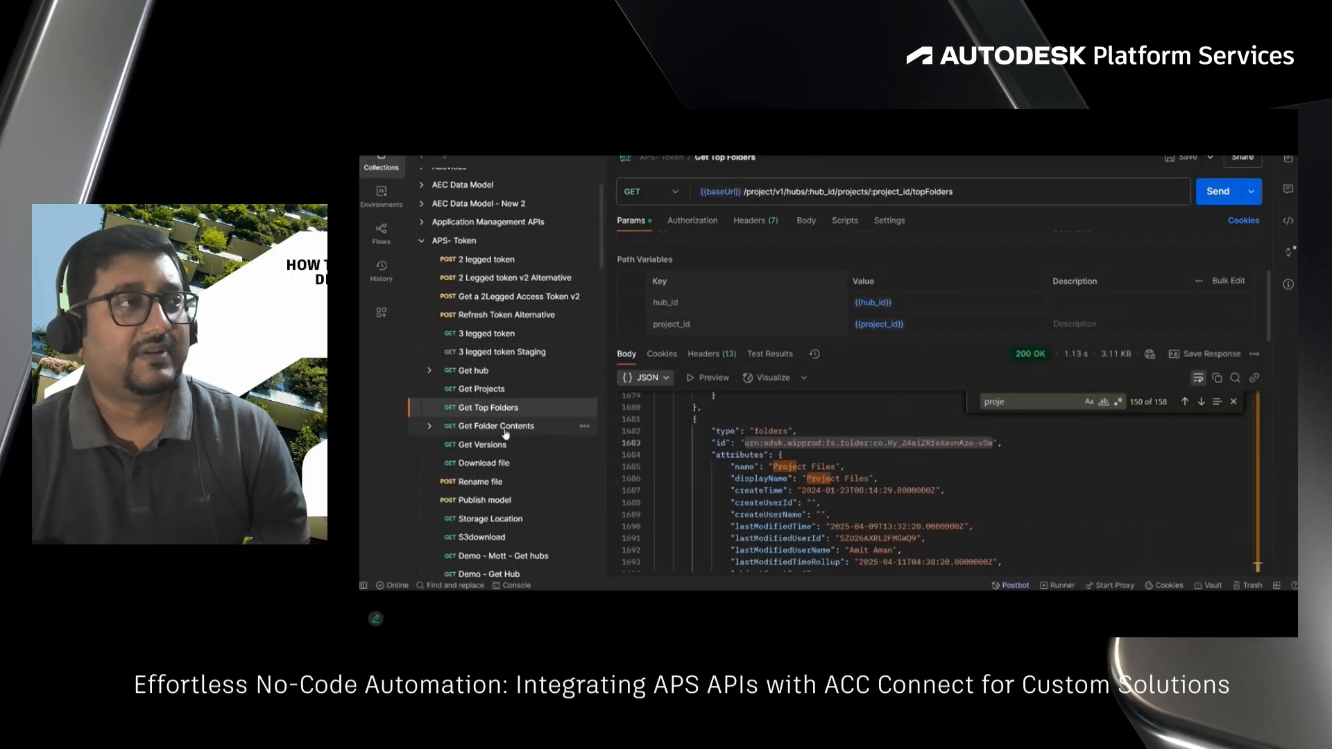
left_click(1218, 191)
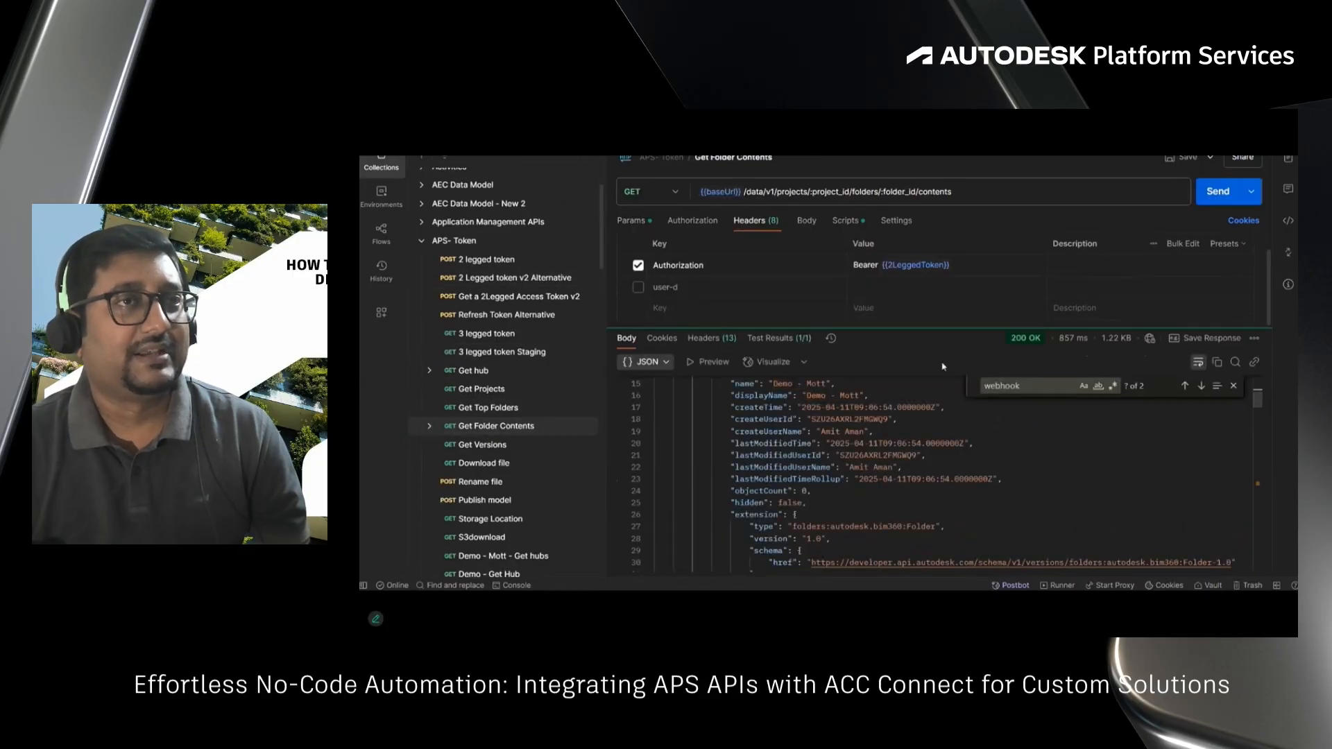
scroll(795, 409, "up", 1)
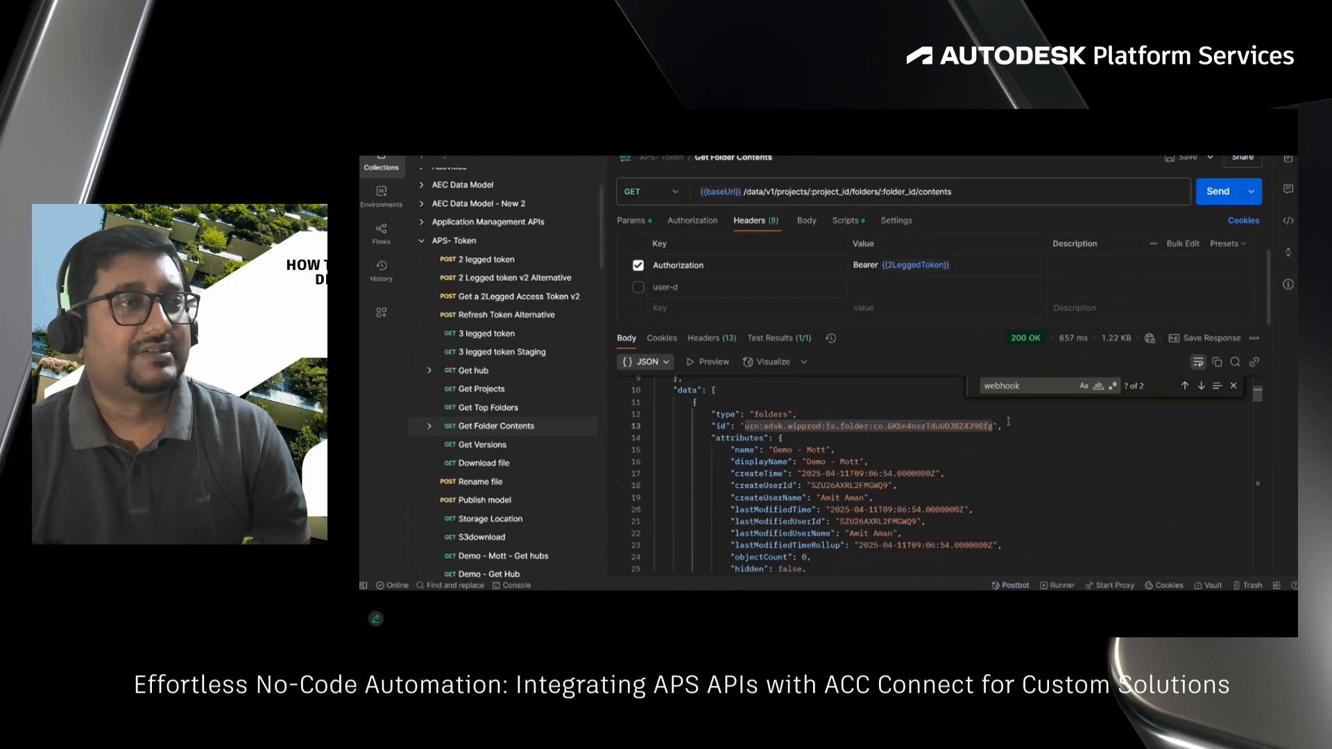
left_click_drag(993, 426, 745, 426)
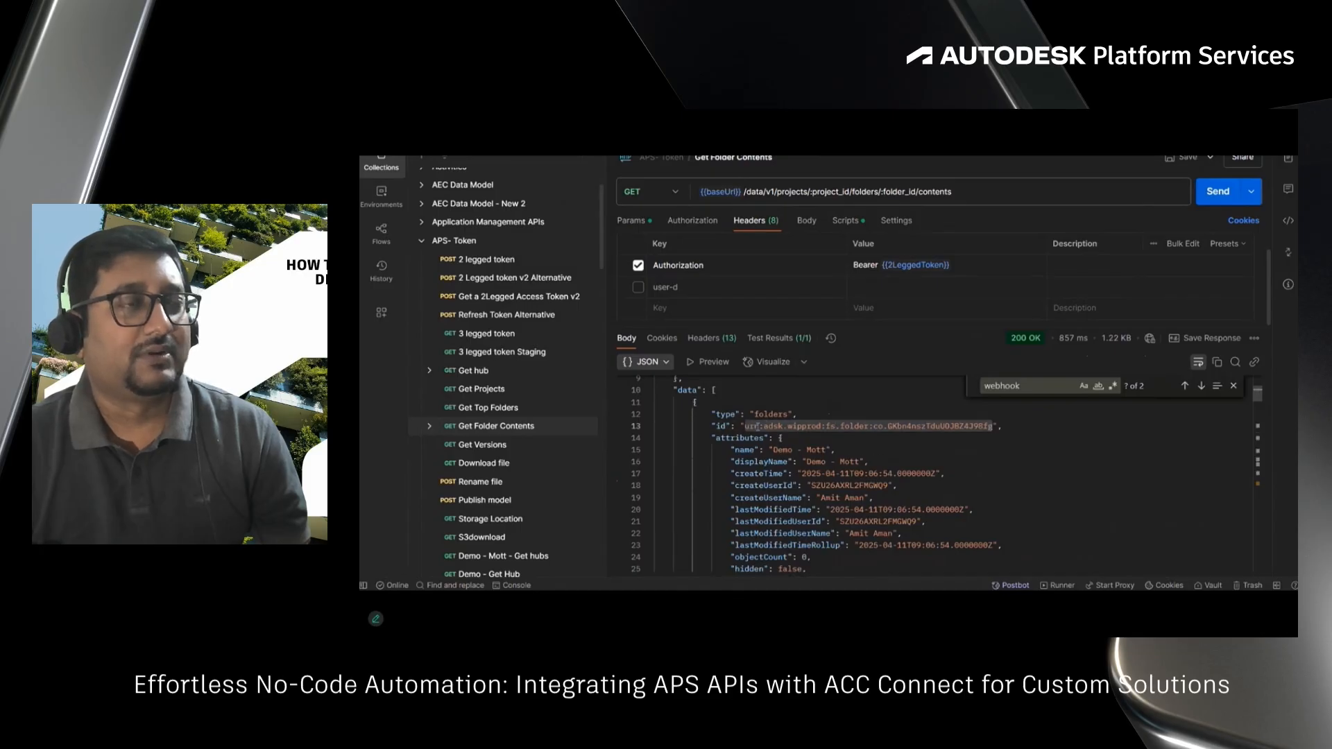
right_click(757, 427)
left_click(781, 488)
- Replace the folder scope value in the dm.version.added request body with the copied Demo - Mott folder id
scroll(485, 477, "down", 20)
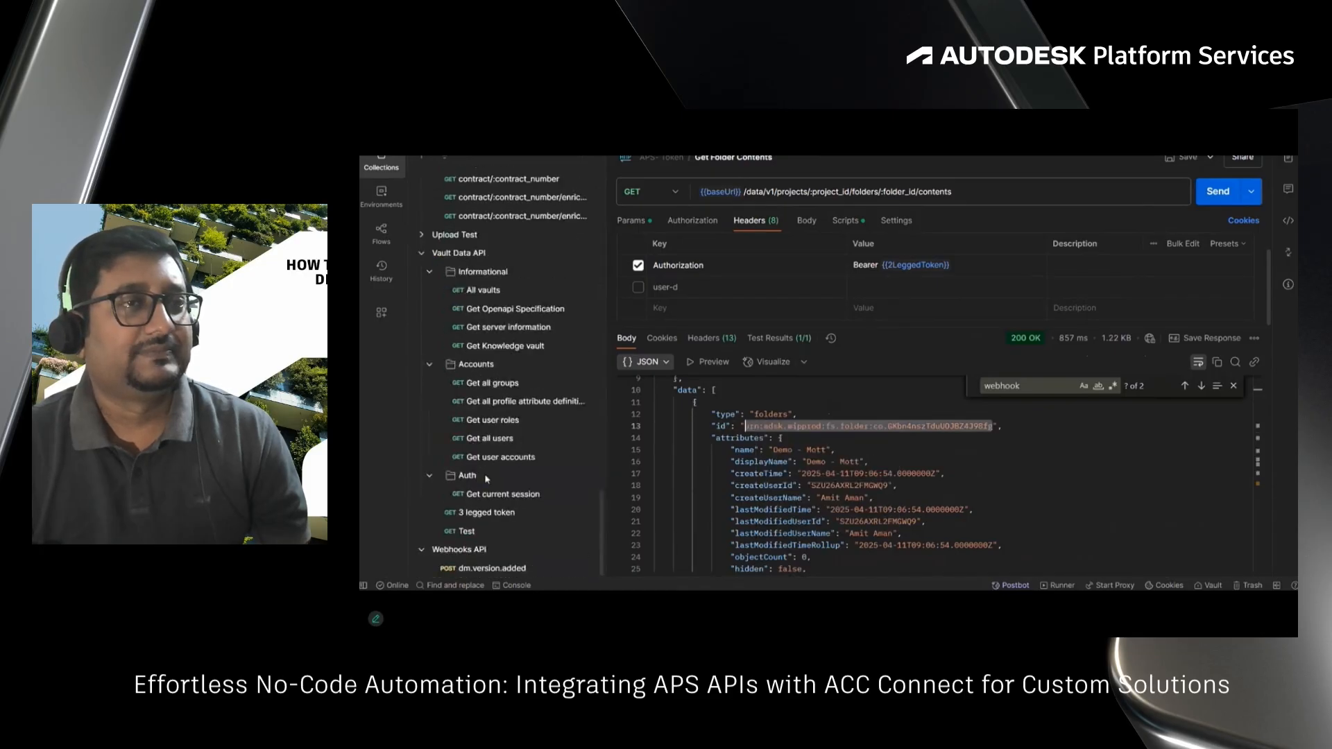
left_click(492, 569)
left_click_drag(1032, 305, 786, 306)
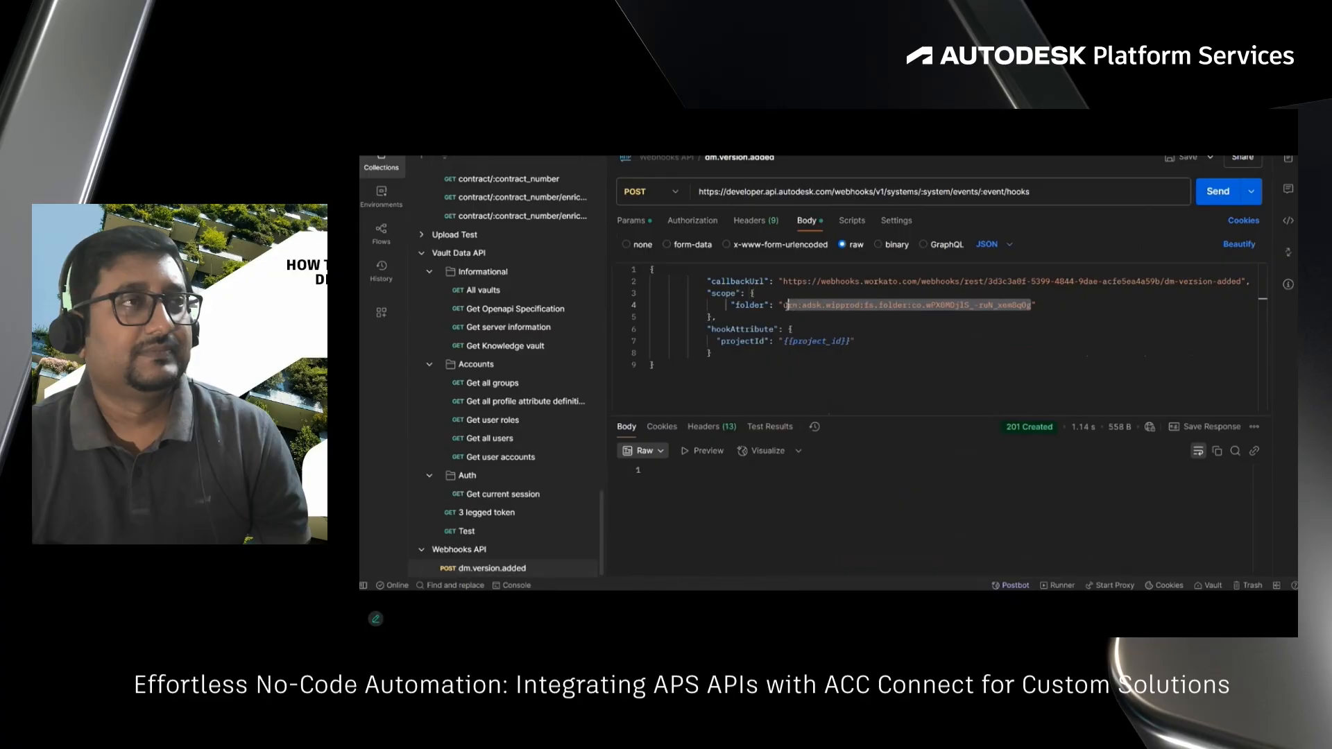
key("ctrl+v")
left_click(937, 358)
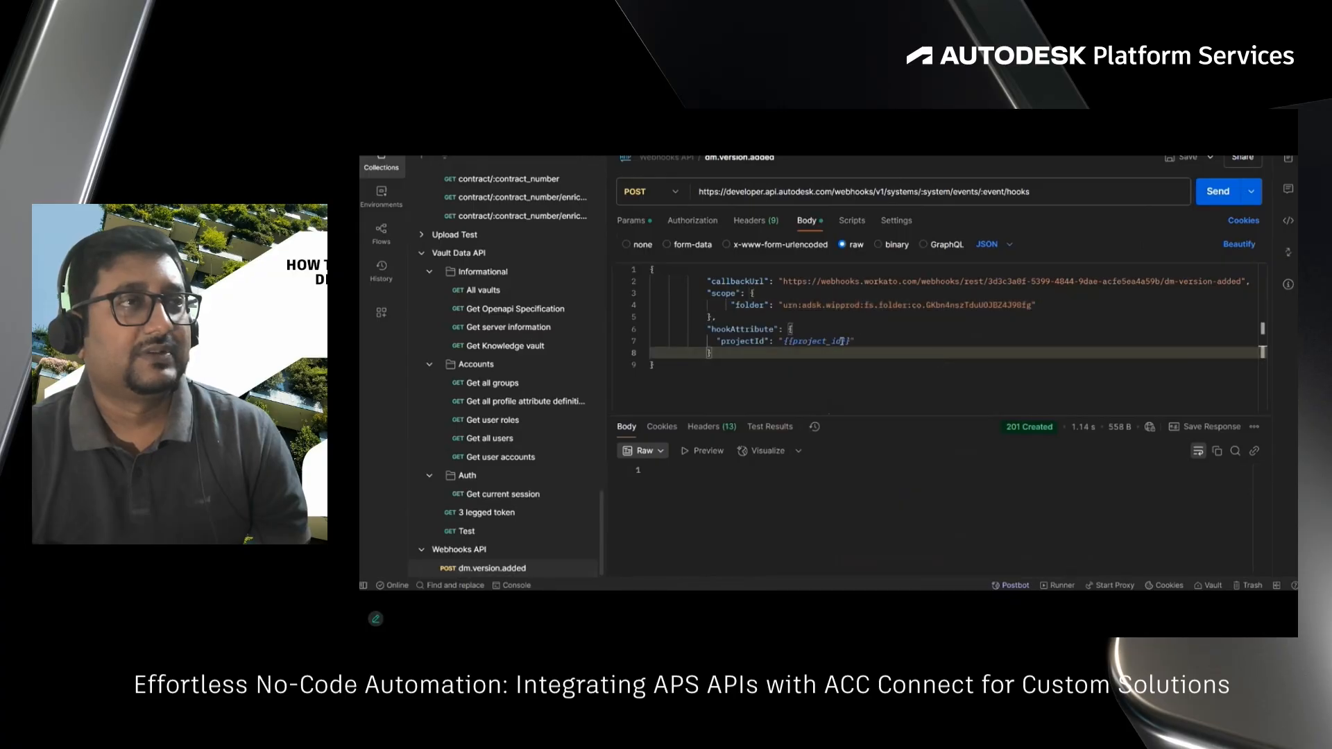
- Copy the generated address from the webhook setup dialog and use it as the callbackUrl in the dm.version.added body
left_click(1004, 317)
double_click(1000, 281)
left_click(830, 602)
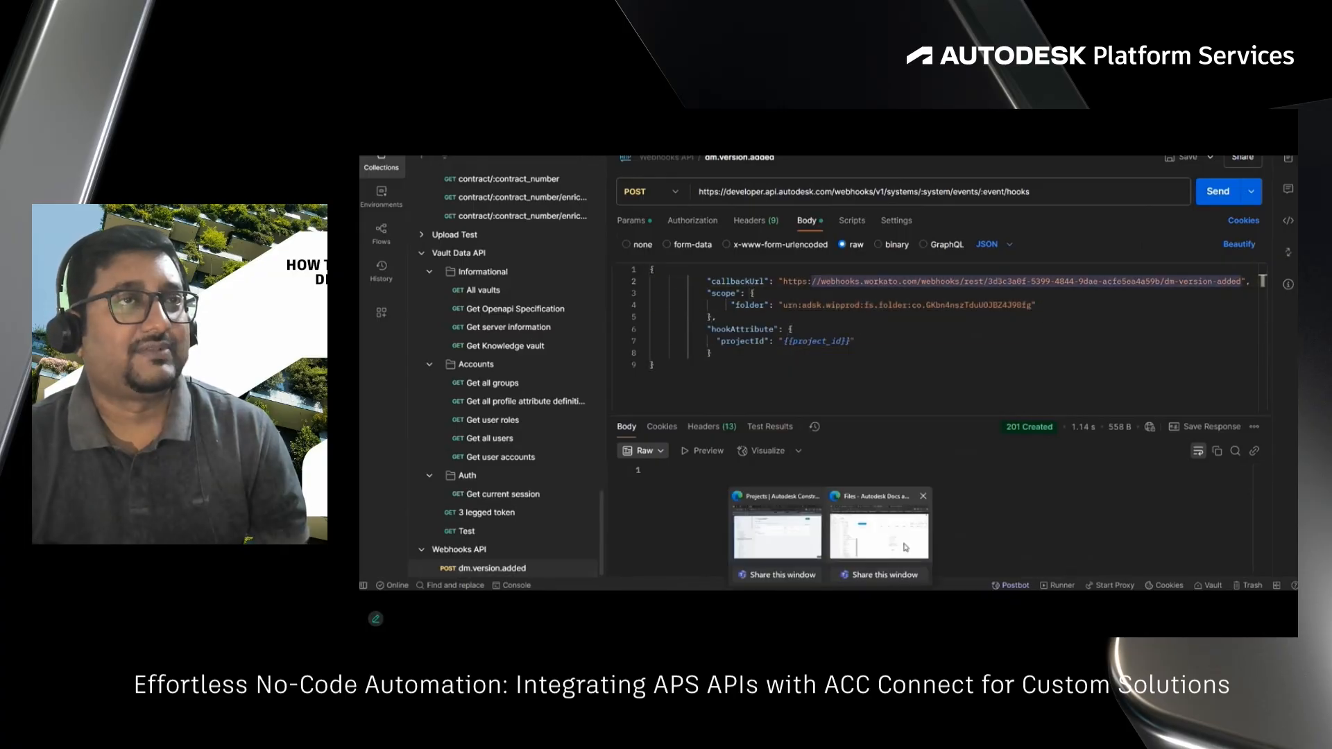
left_click(905, 548)
left_click(603, 153)
left_click(980, 333)
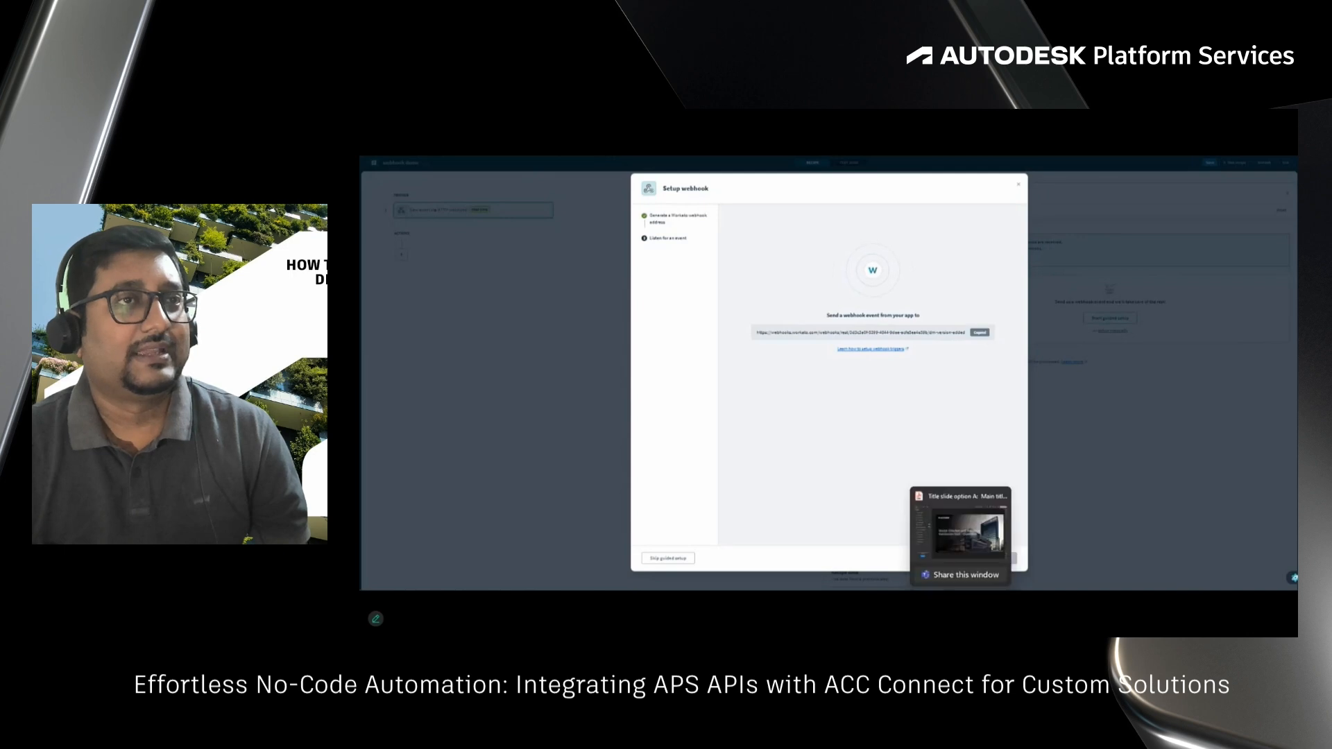
left_click(964, 531)
key("ctrl+v")
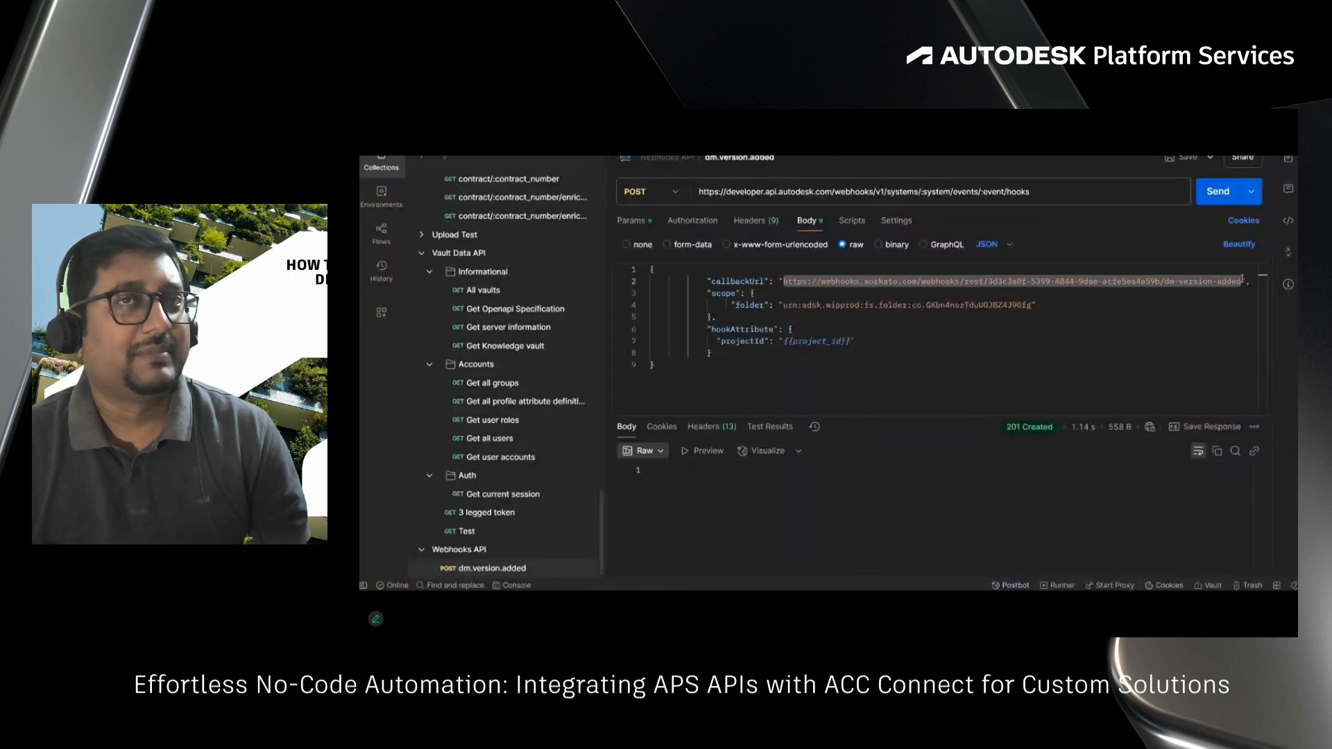
- Send the dm.version.added POST request to register the webhook and check its response status
left_click(1079, 360)
left_click(1233, 182)
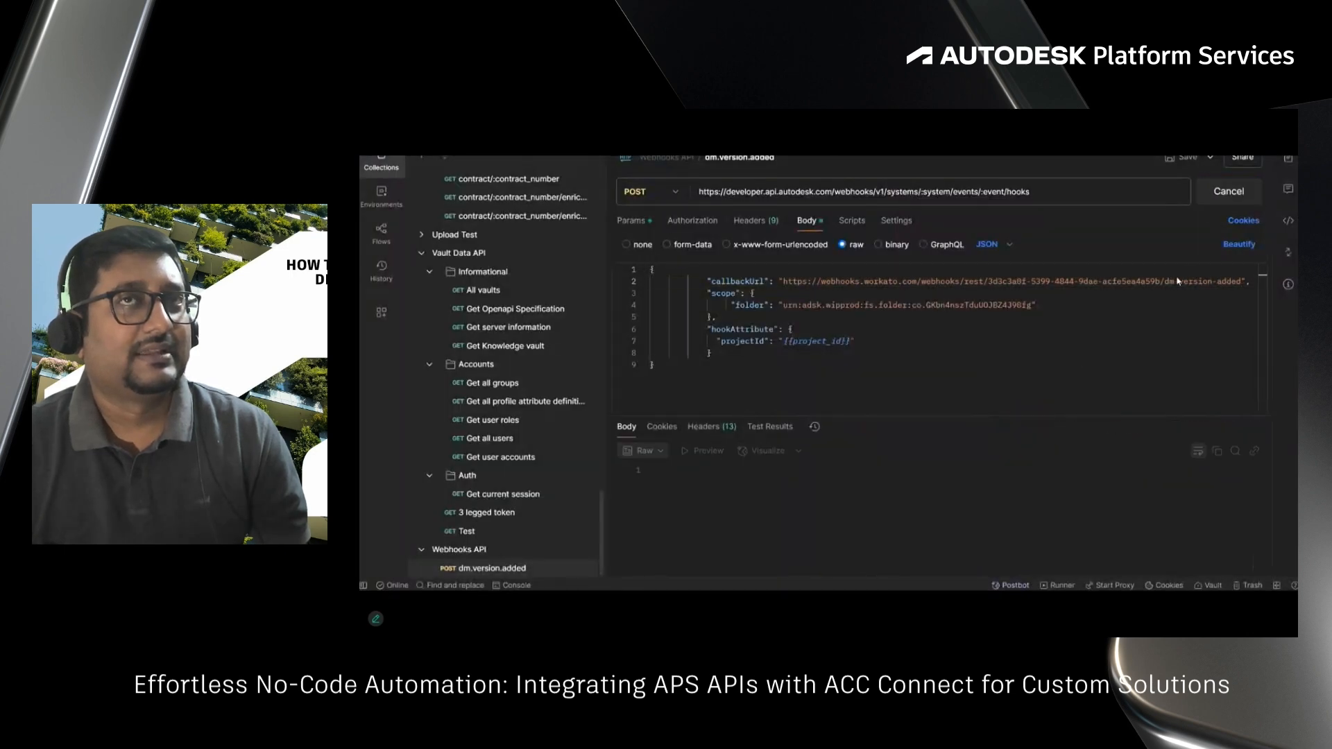
mouse_move(1027, 433)
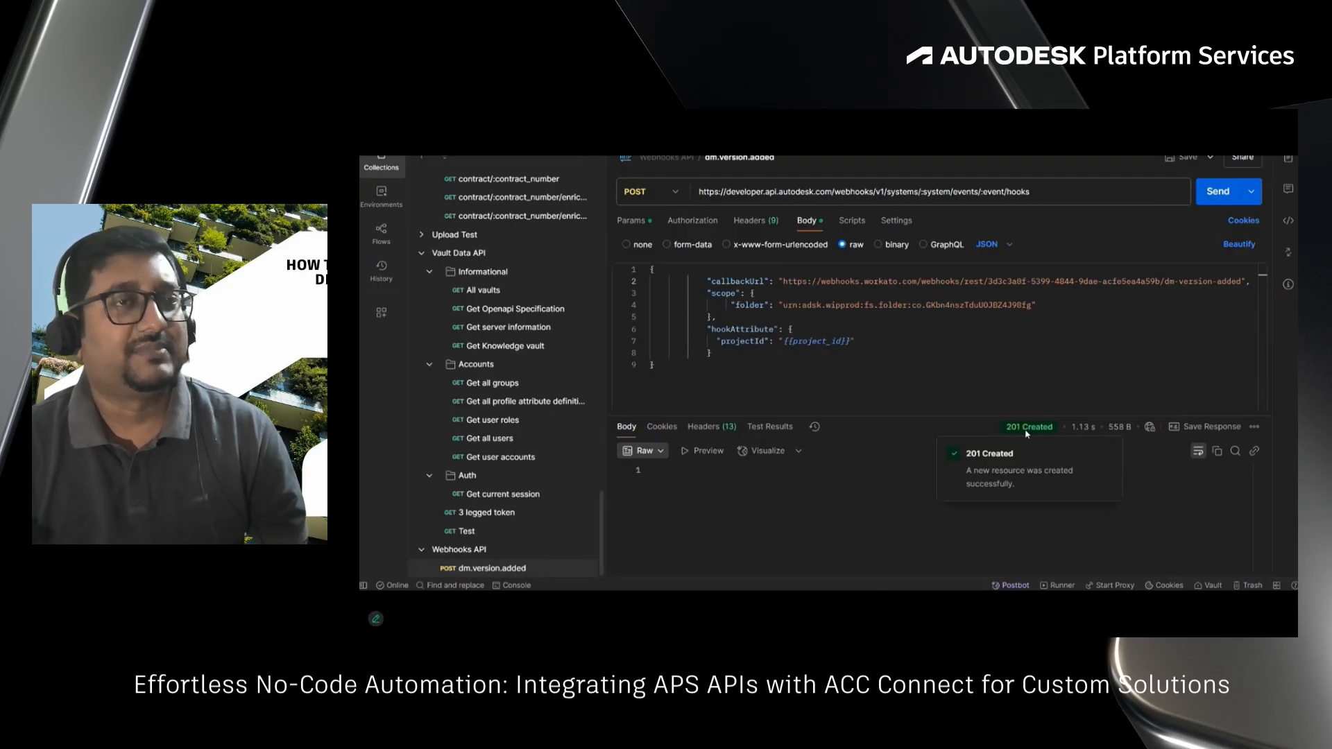
- Upload Snowdon Towers Sample Structural.rvt to the Demo - Mott folder in Autodesk Docs and return to the ACC Connect webhook setup dialog
key("alt+Tab")
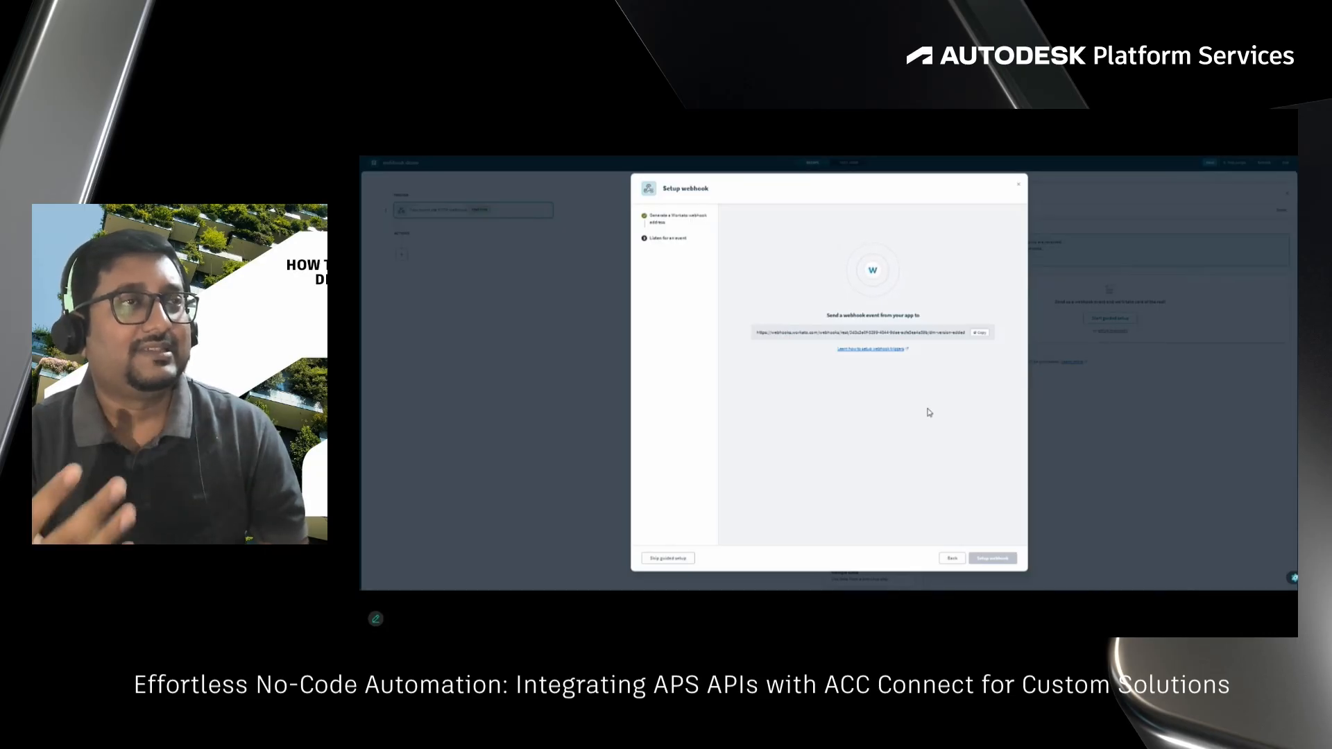
key("alt+Tab")
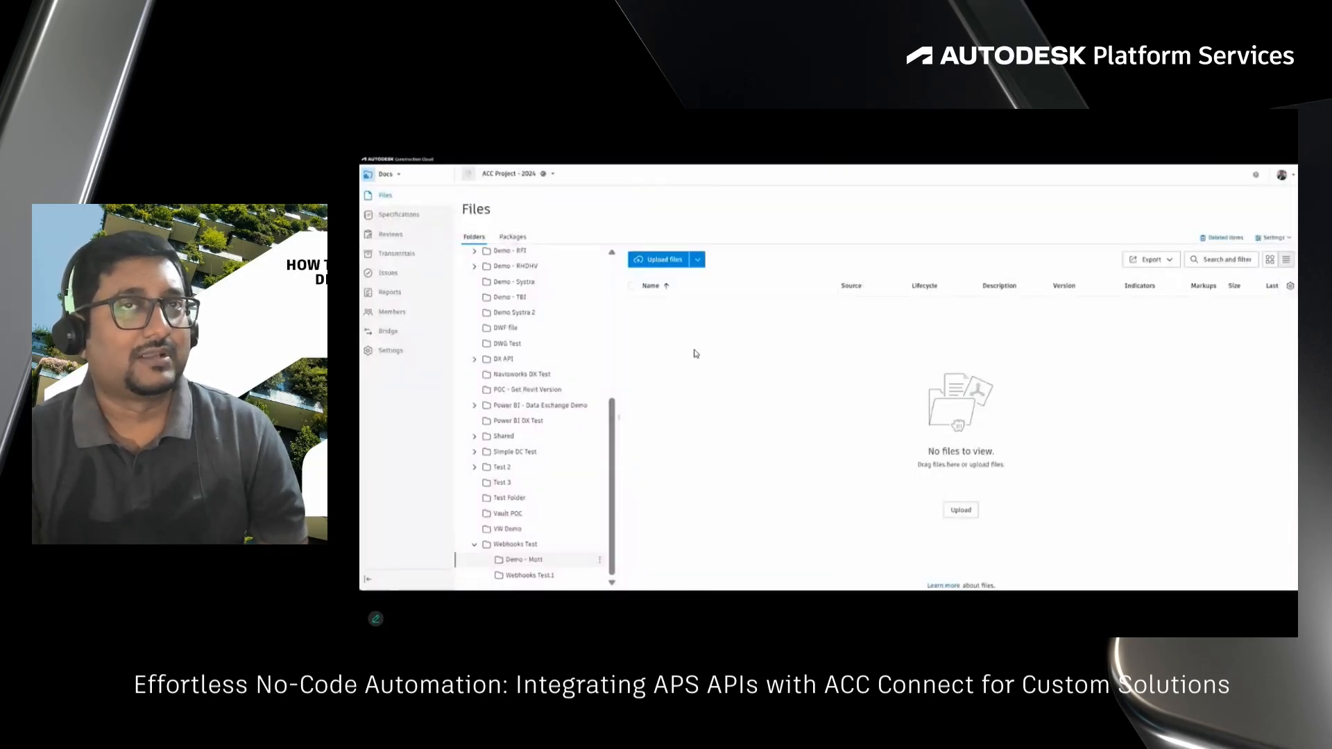
left_click(676, 261)
left_click(833, 245)
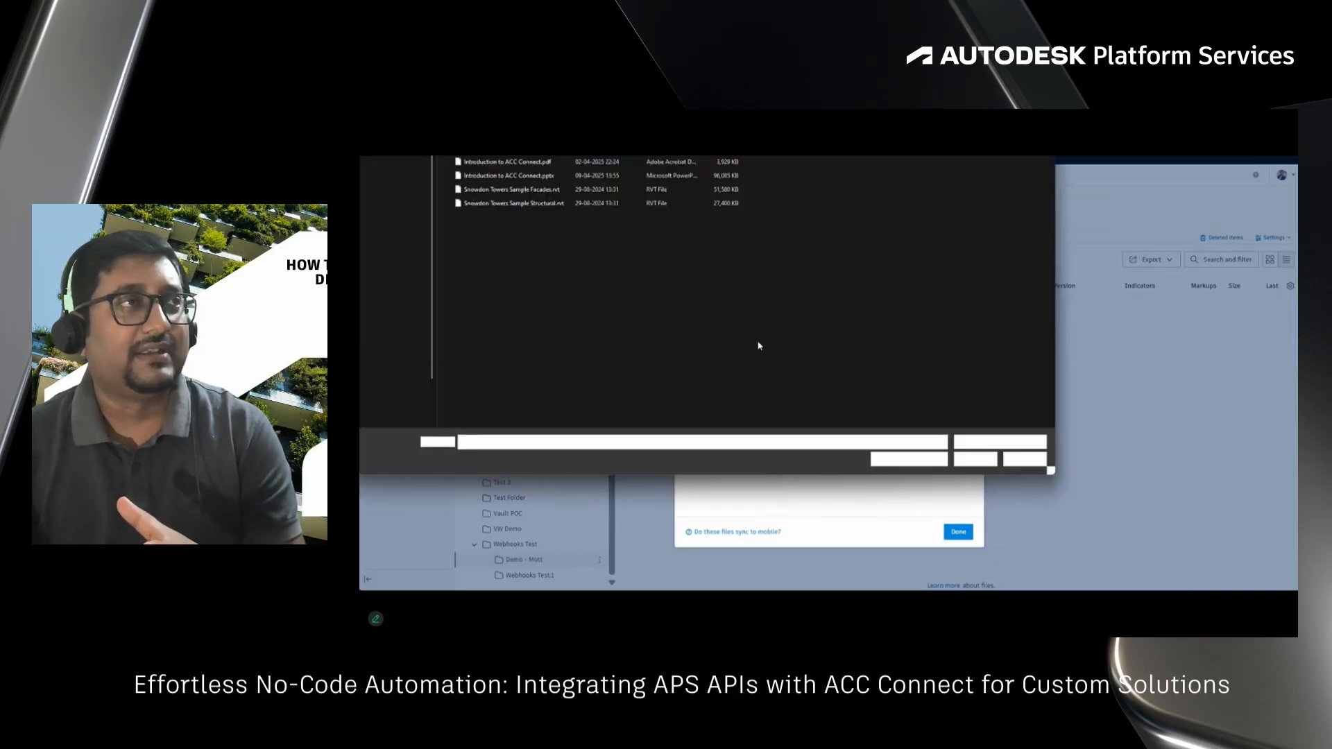
left_click(555, 206)
left_click(967, 457)
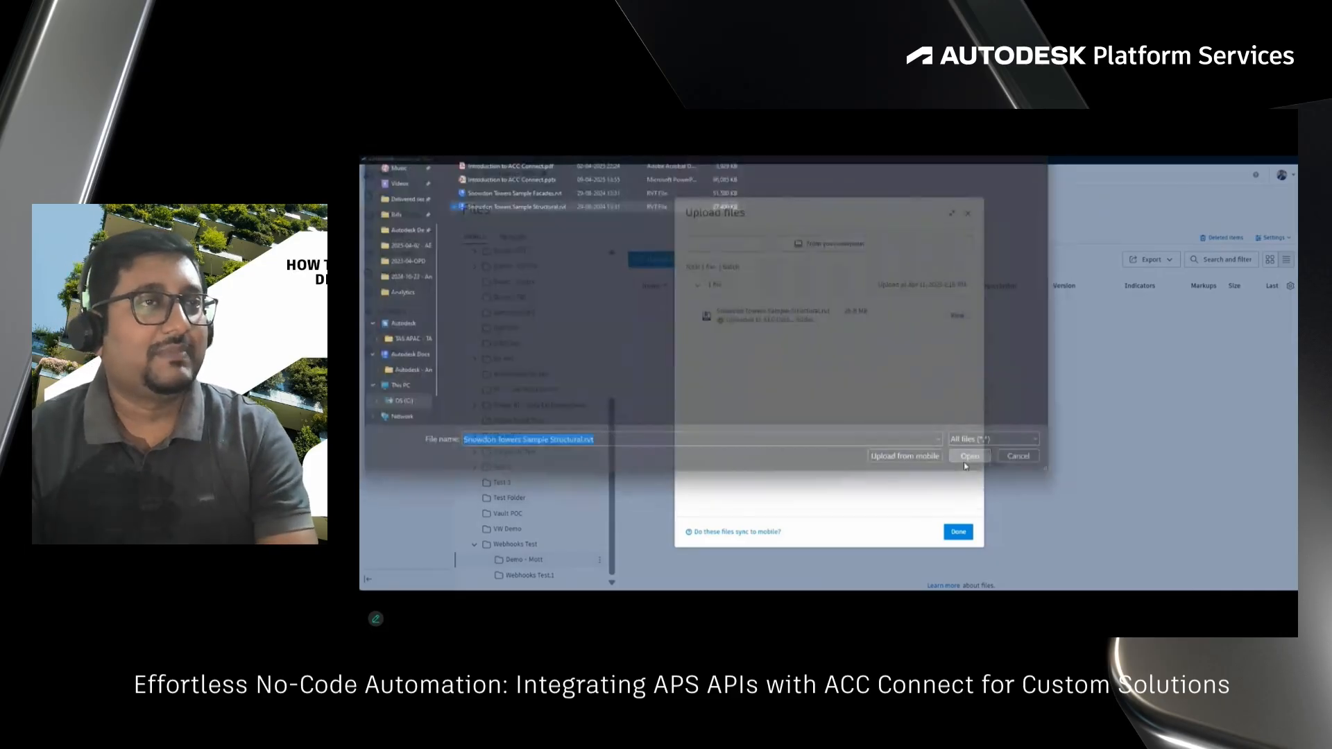
key("alt+Tab")
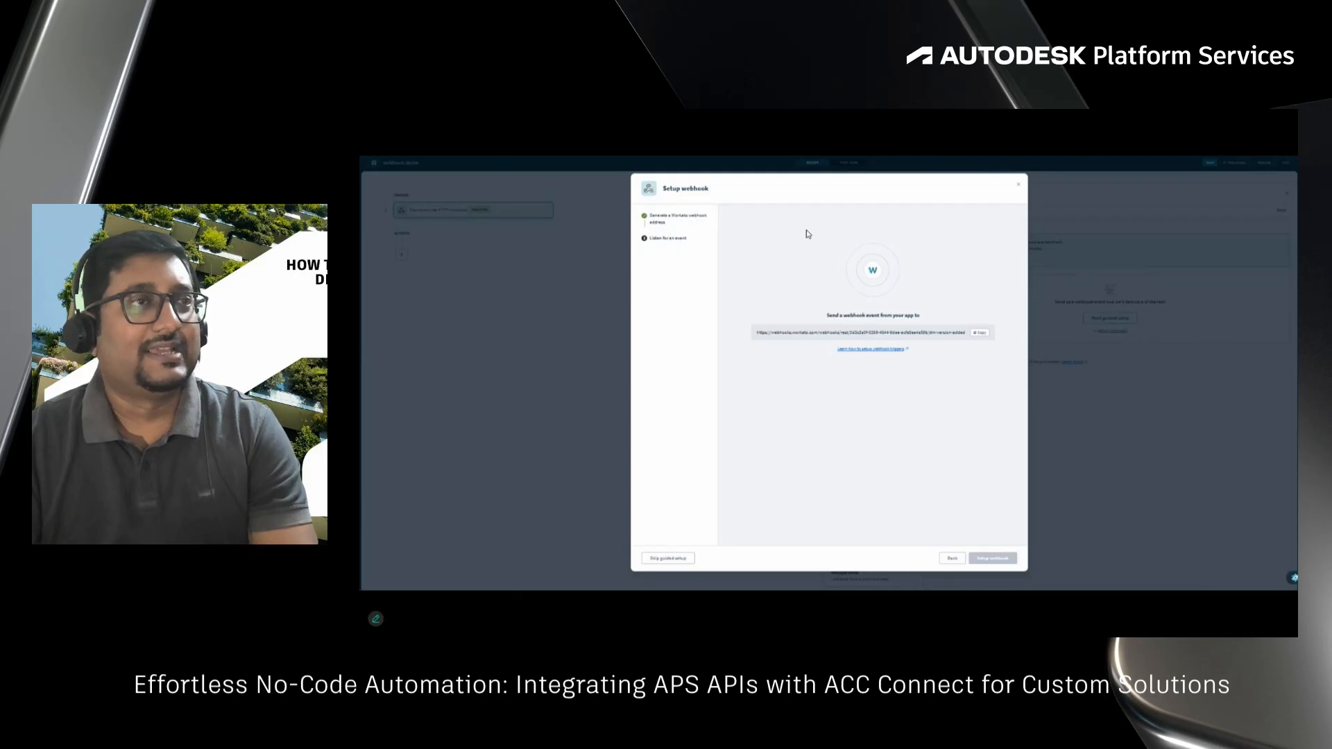
double_click(832, 332)
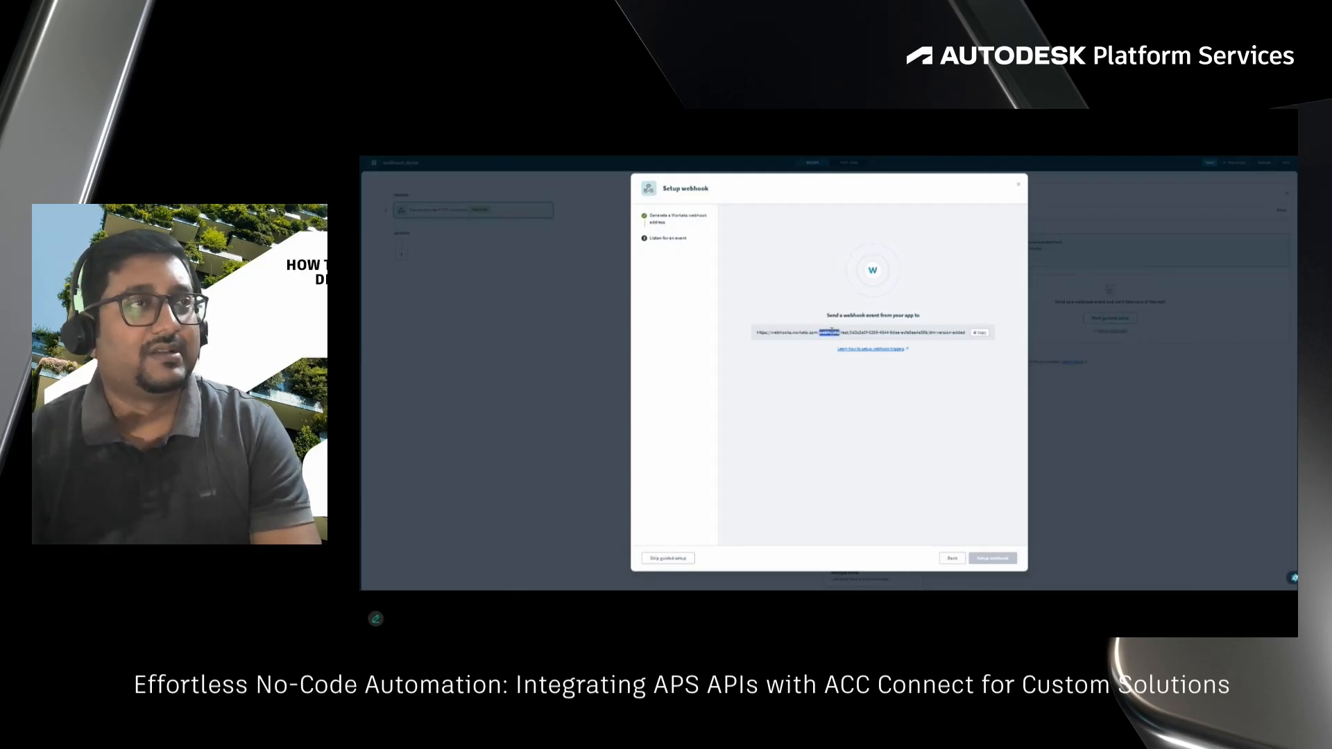